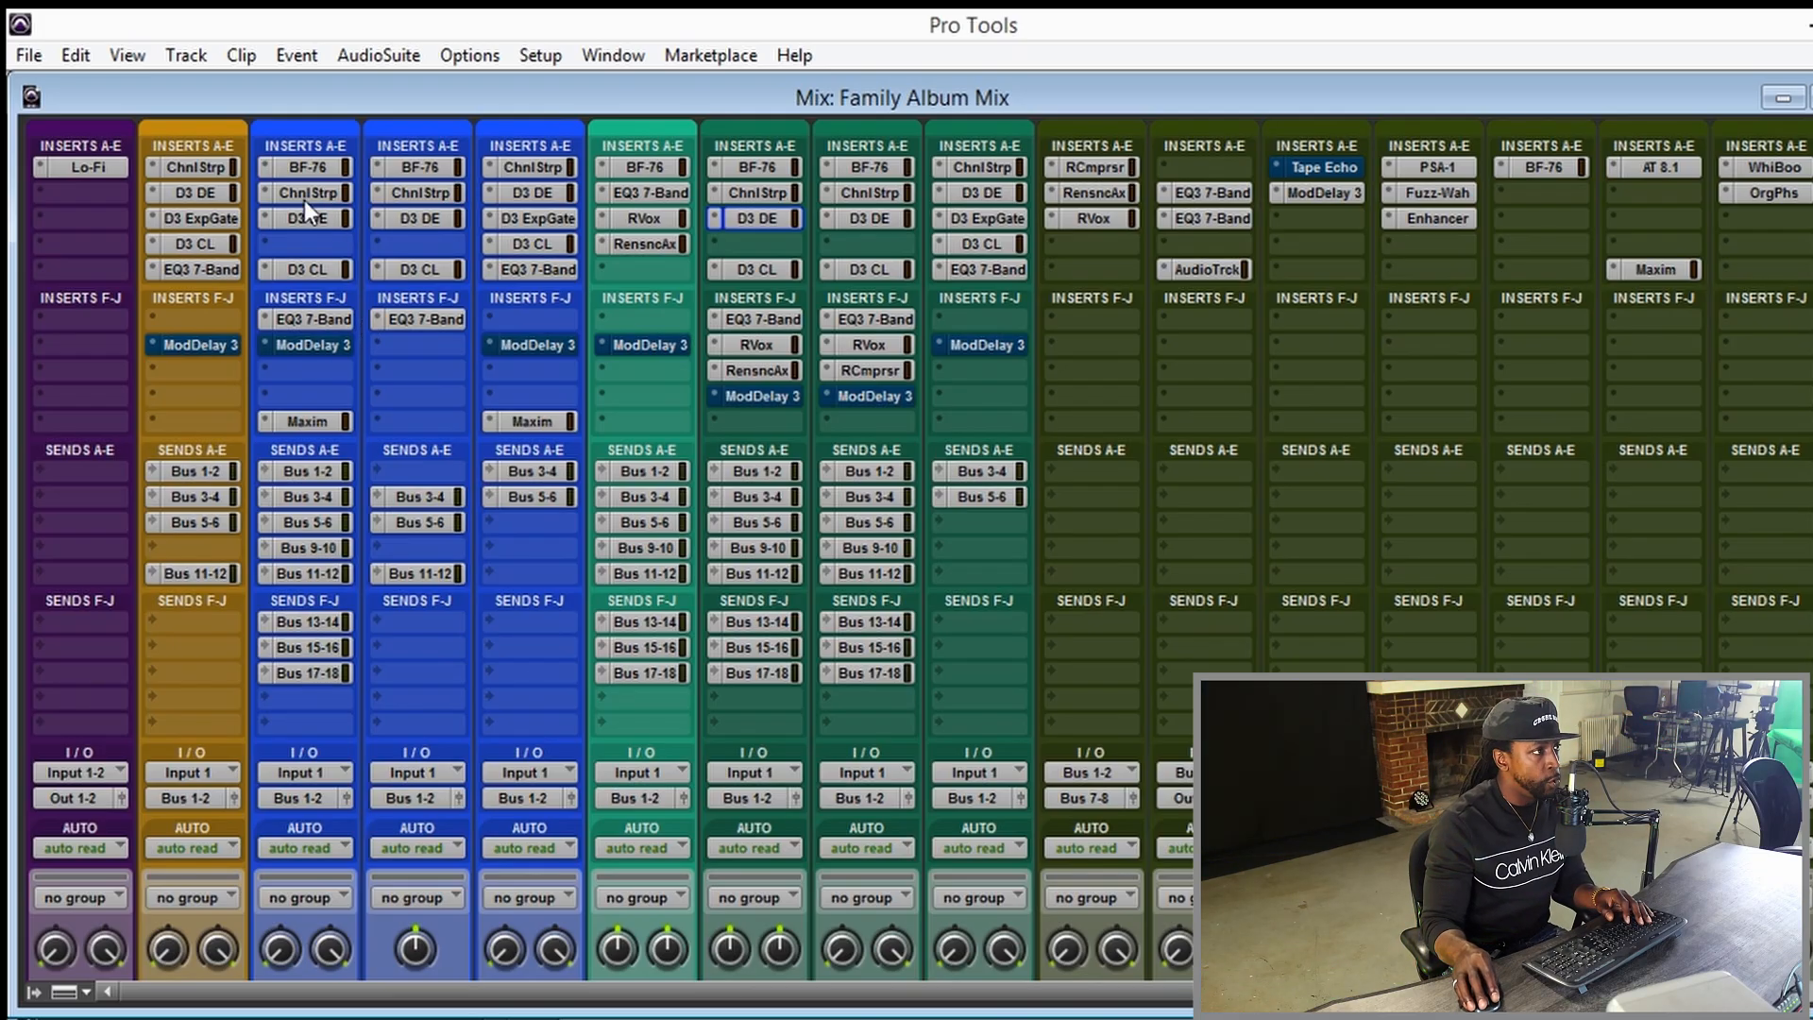
Examine the settings of the EQ3 7-Band insert on the Audio 2 track, closing the plug-in window when done.
{"action": "left_click", "coordinate": [315, 320]}
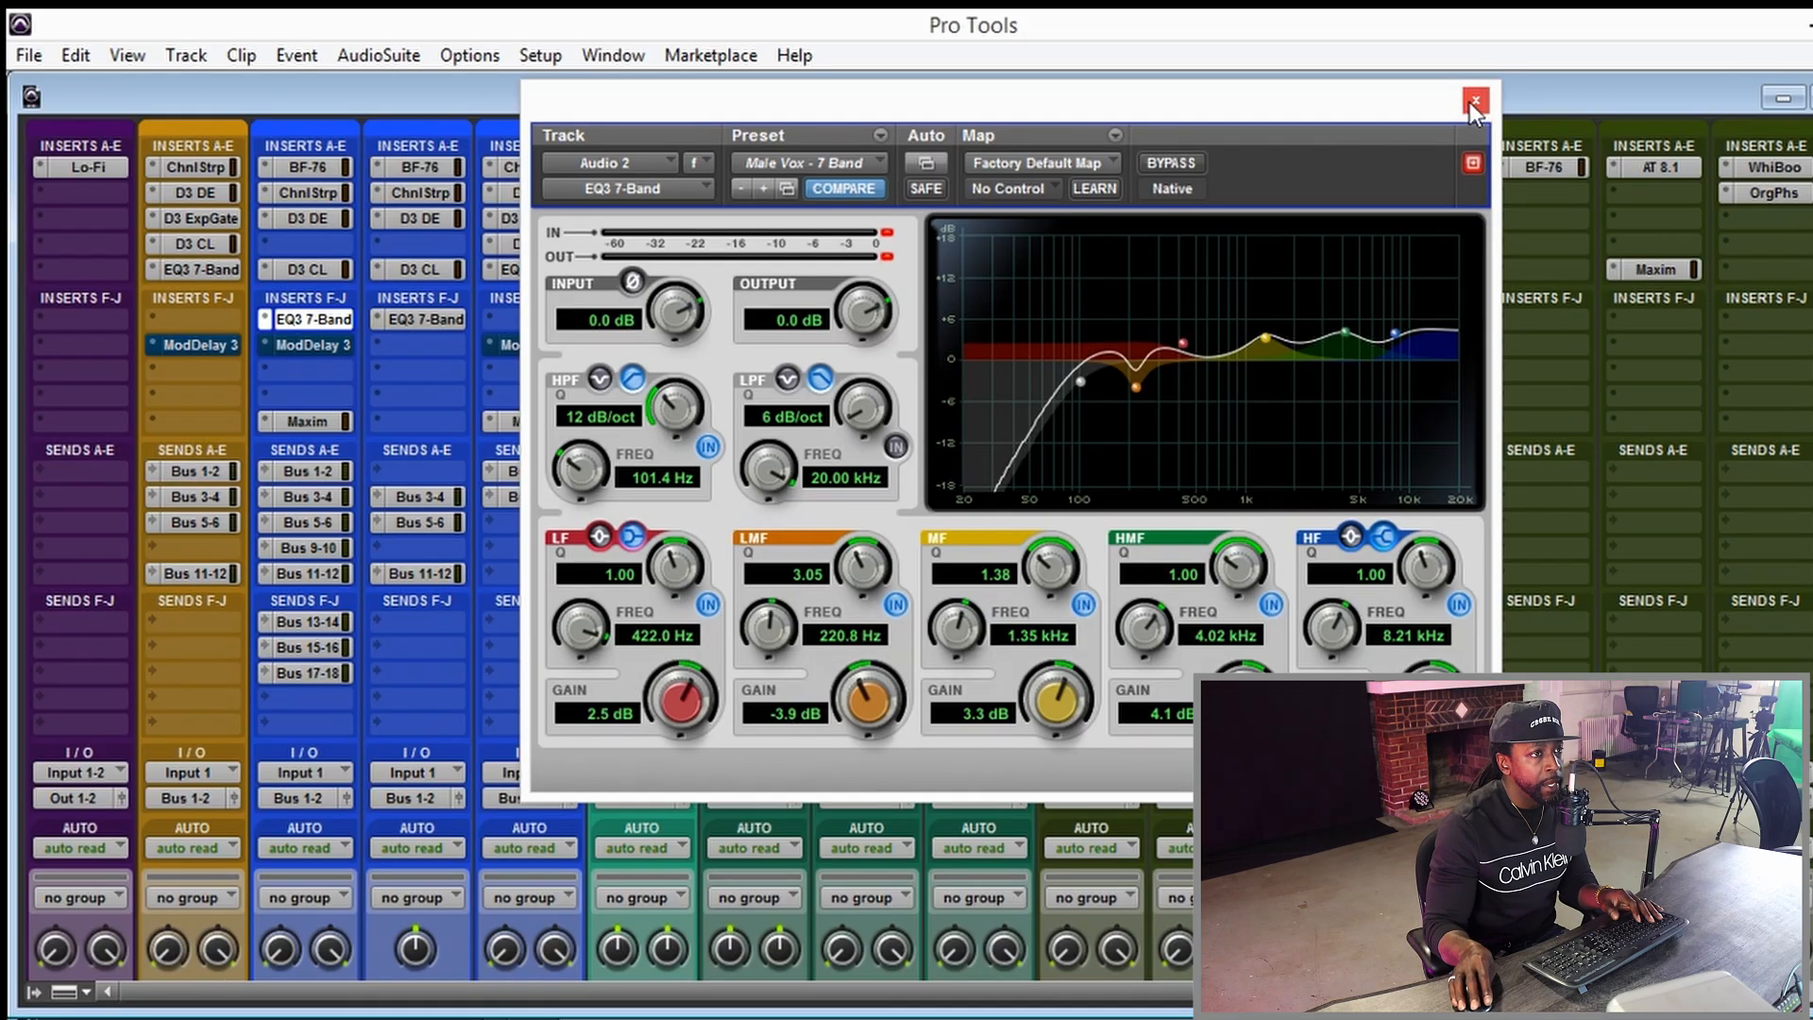
{"action": "left_click", "coordinate": [1473, 100]}
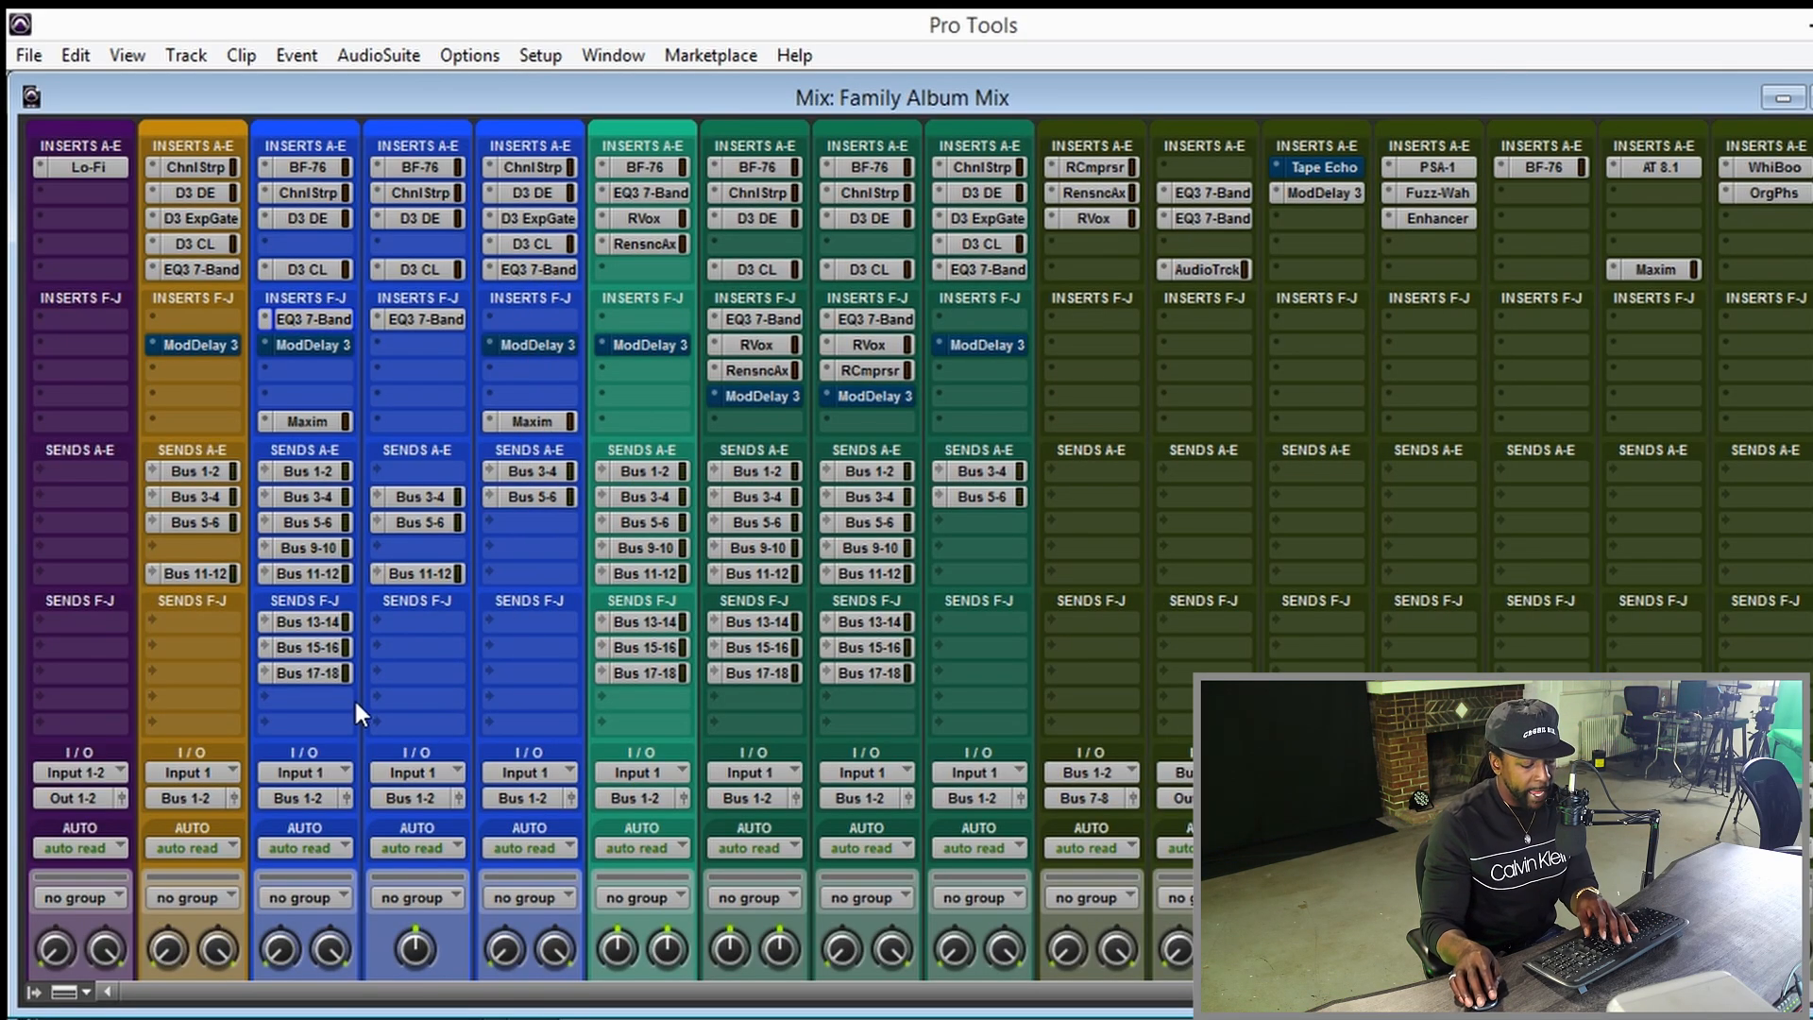
In the Edit window, mute the Family track and start playback from 0:15.464.
{"action": "key", "text": "ctrl+equal"}
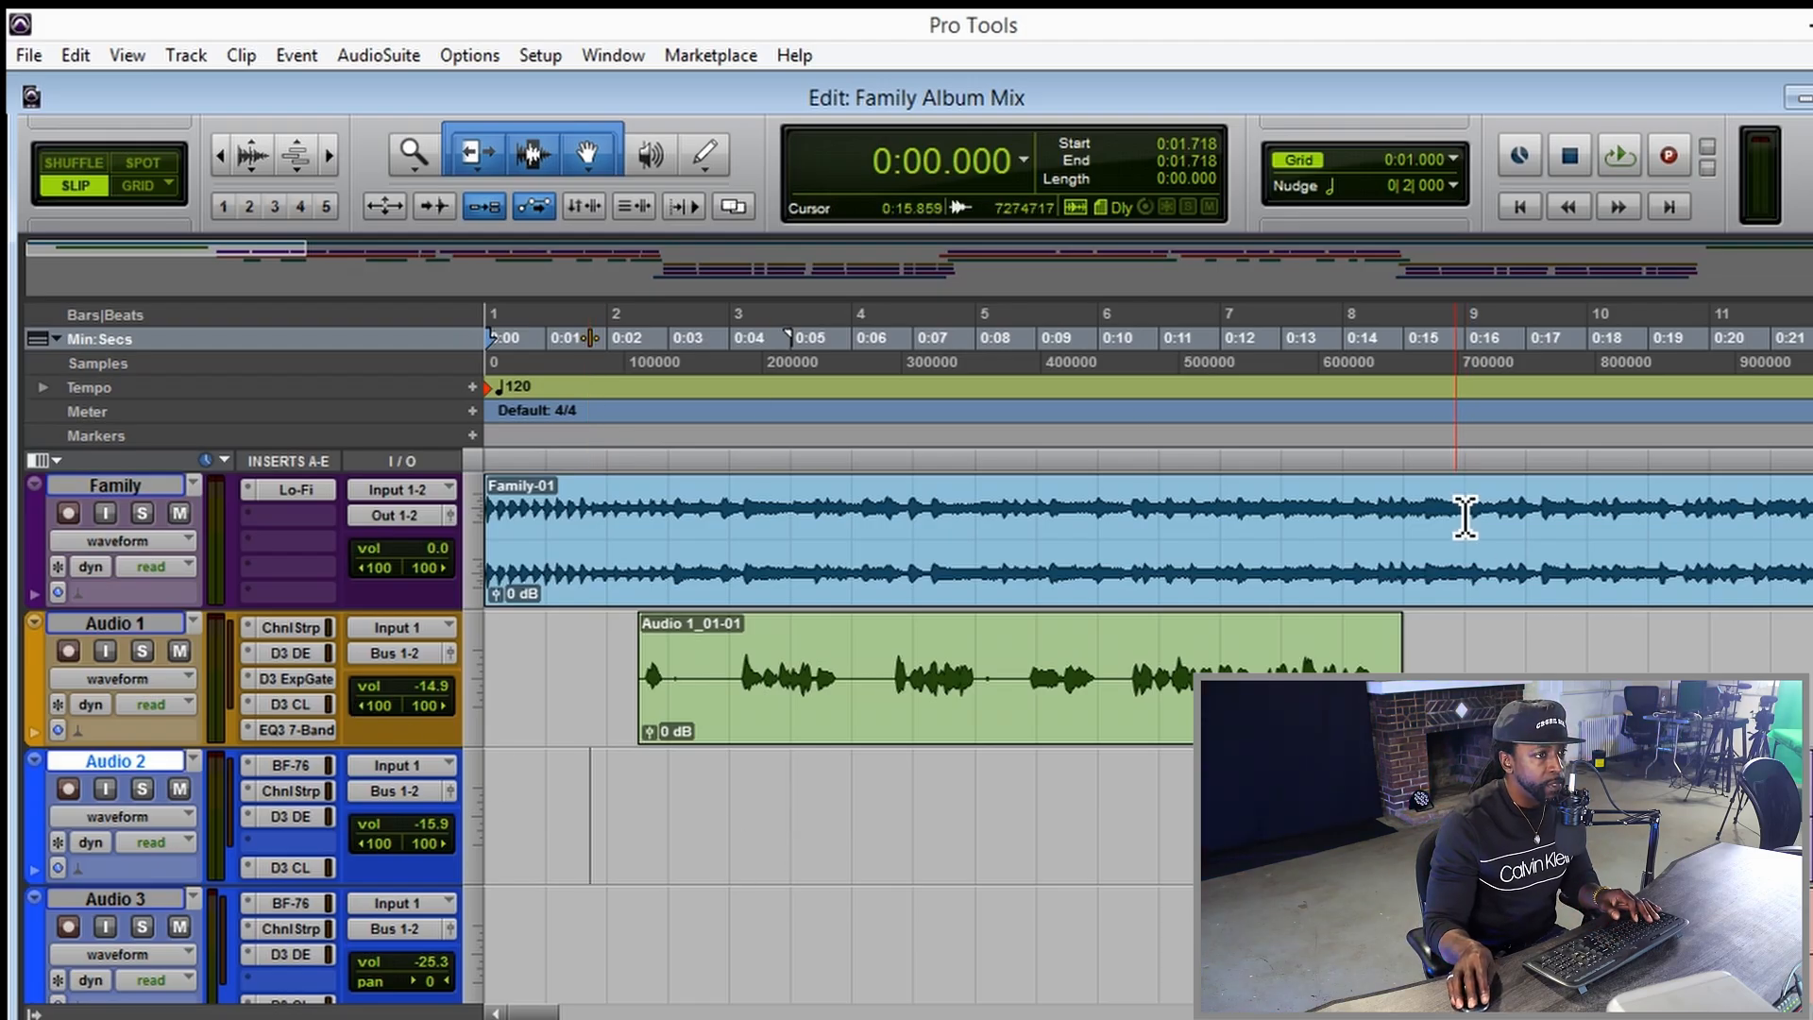
{"action": "left_click", "coordinate": [1440, 363]}
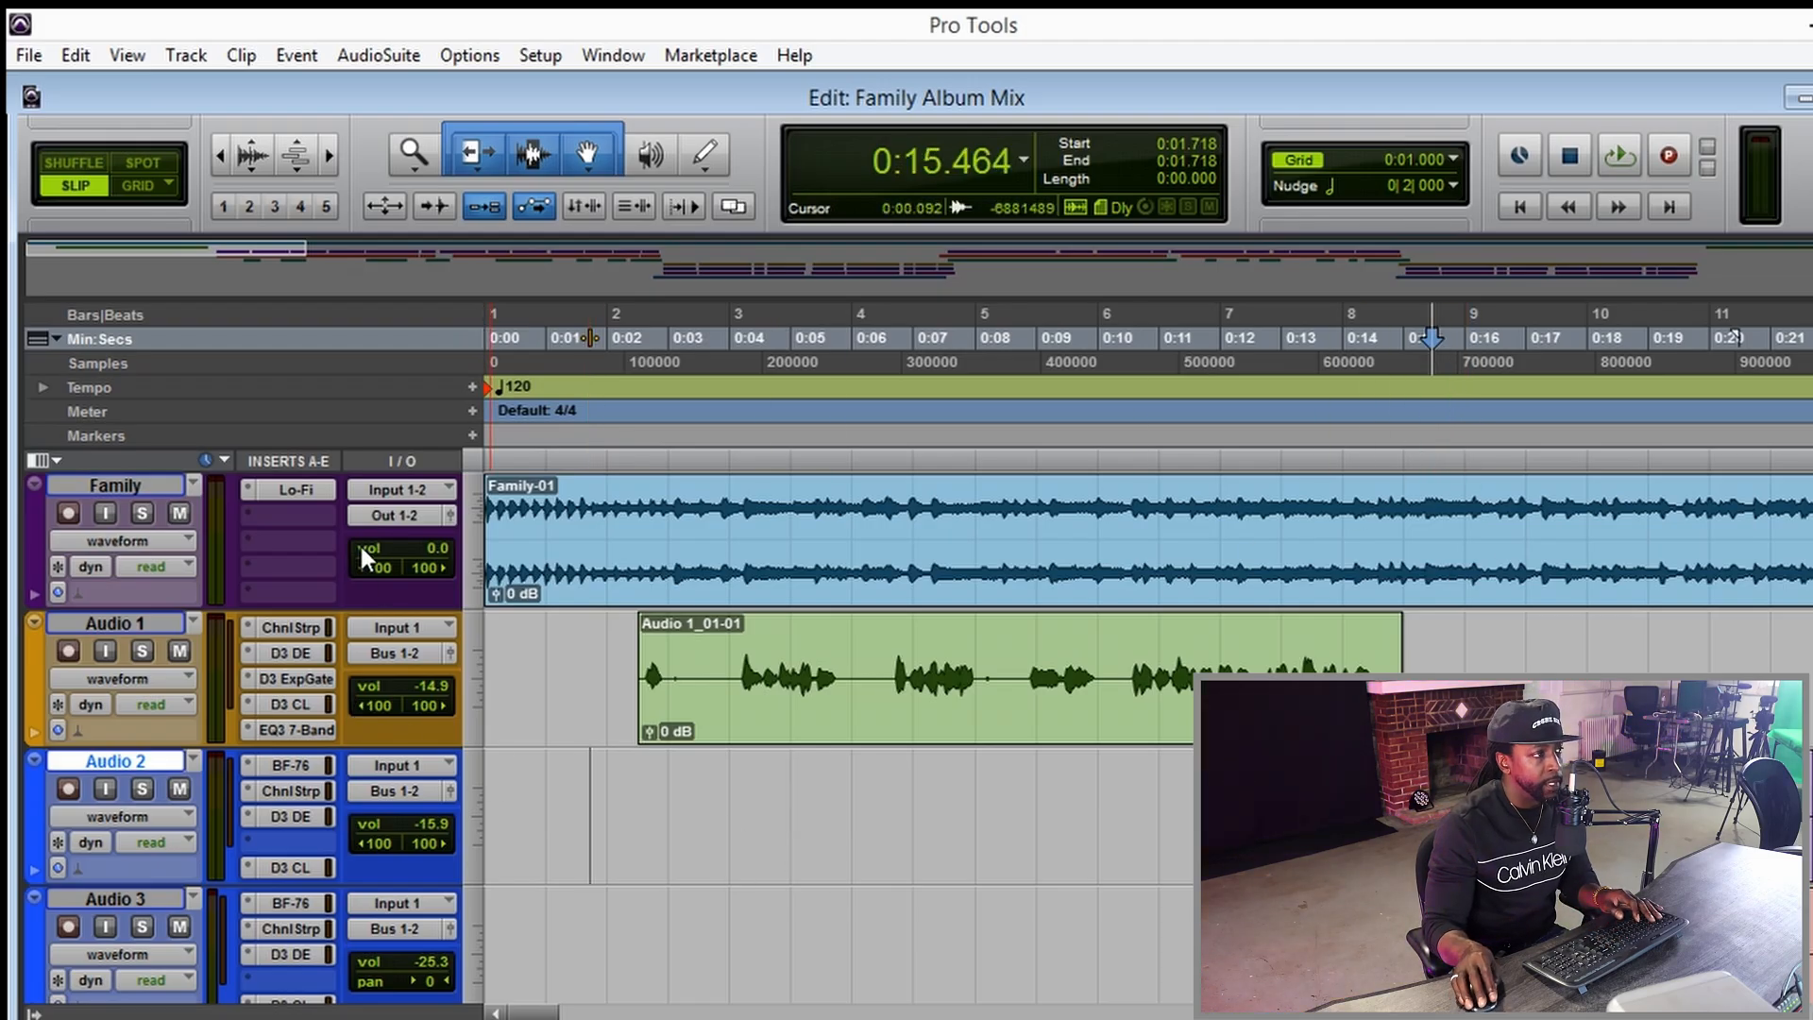
{"action": "left_click", "coordinate": [180, 513]}
{"action": "key", "text": "space"}
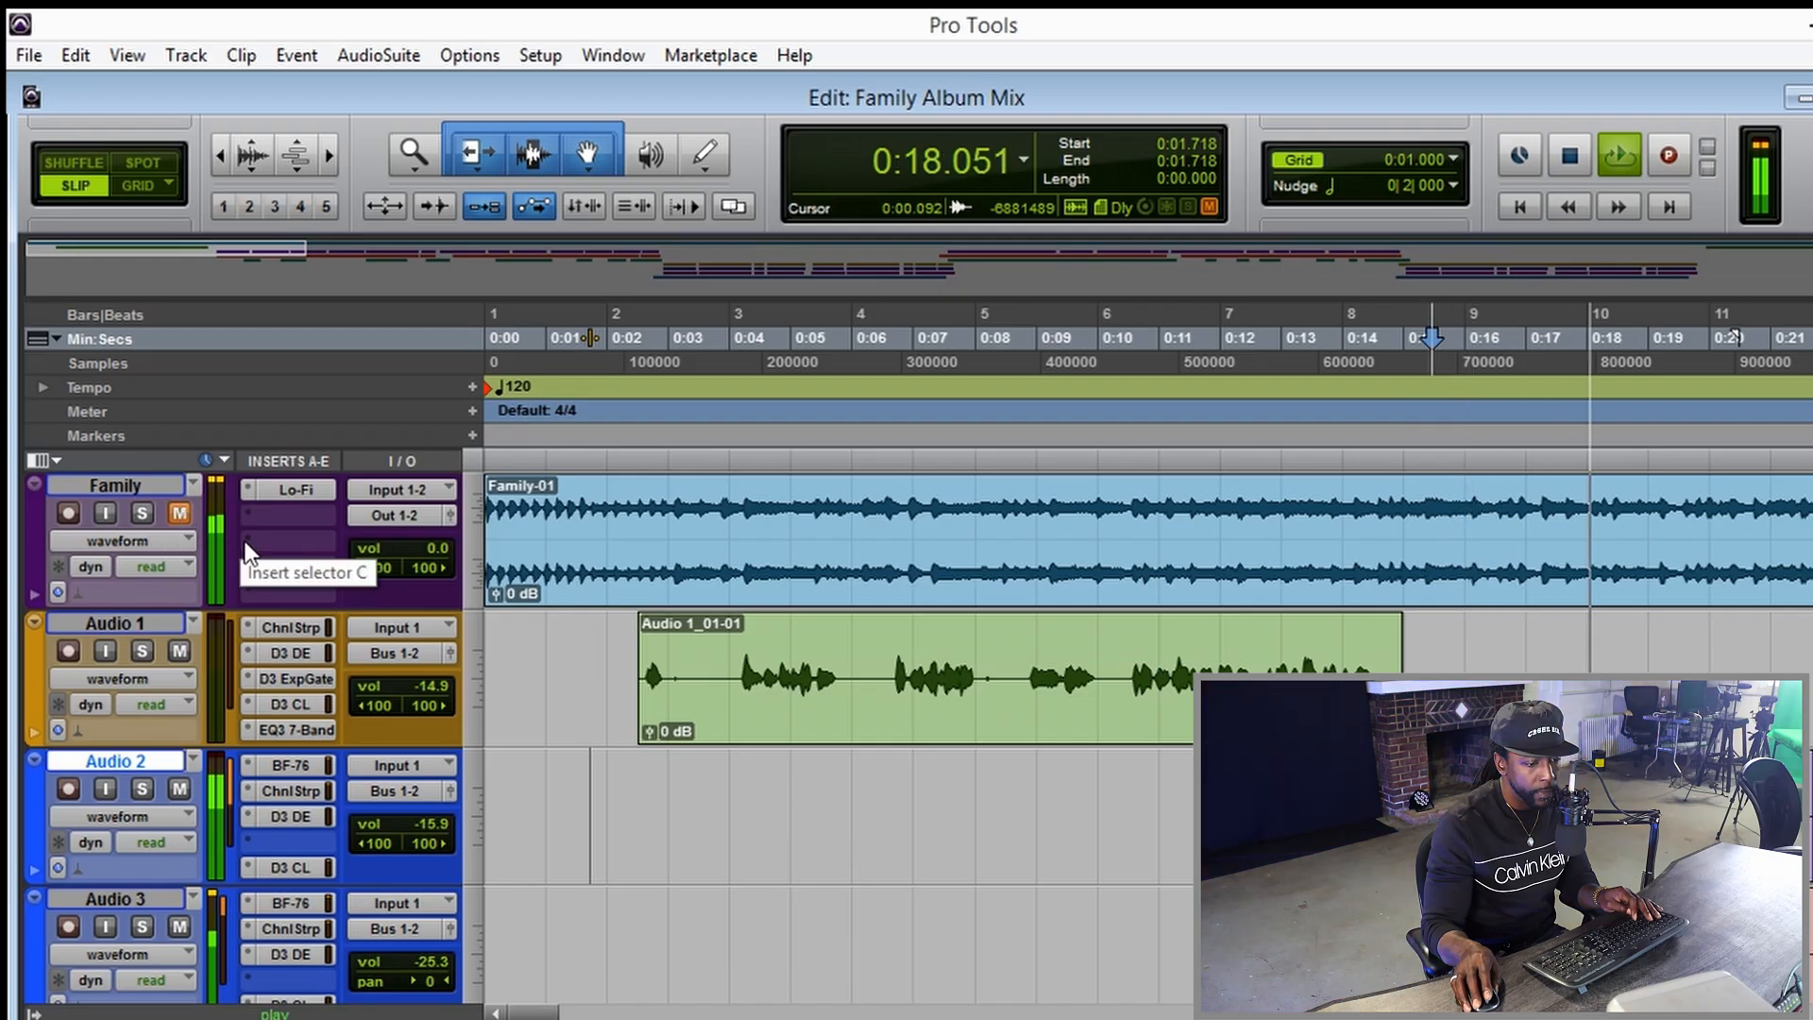
Examine the Audio 2 and Audio 3 vocal clips along the timeline from about 0:16 during playback.
{"action": "key", "text": "r"}
{"action": "key", "text": "r"}
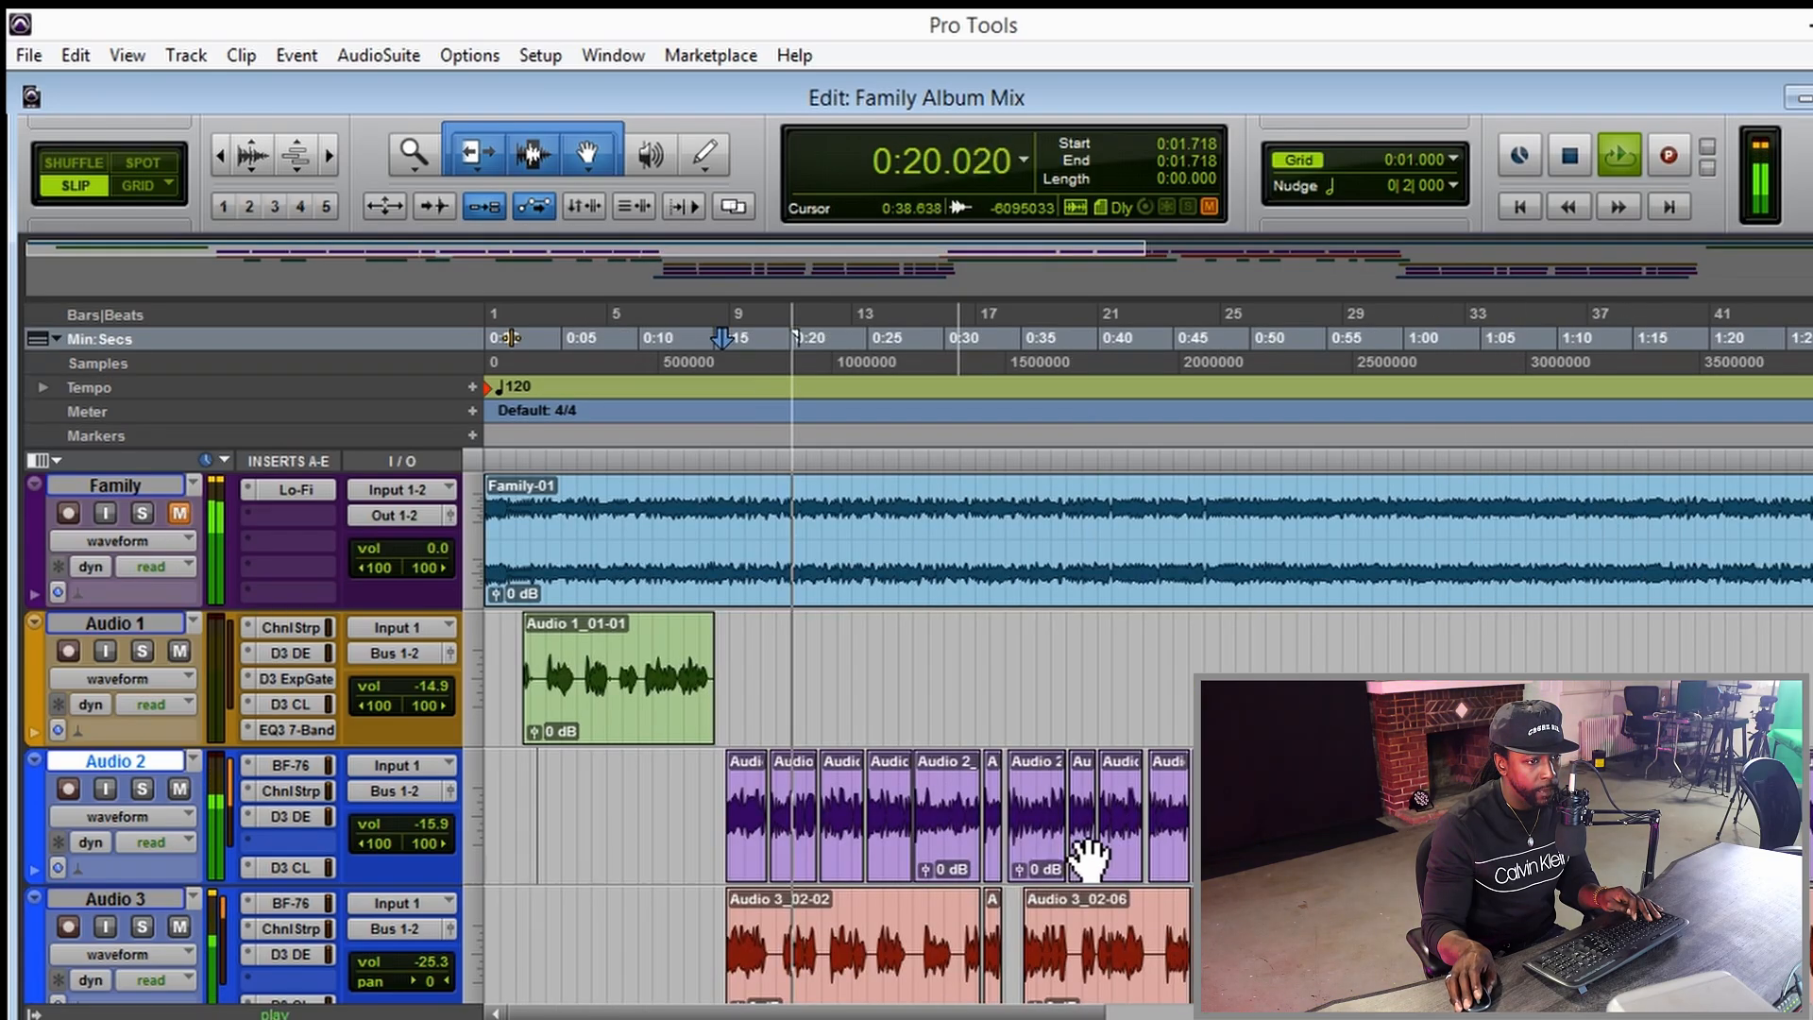
{"action": "key", "text": "t"}
{"action": "key", "text": "t"}
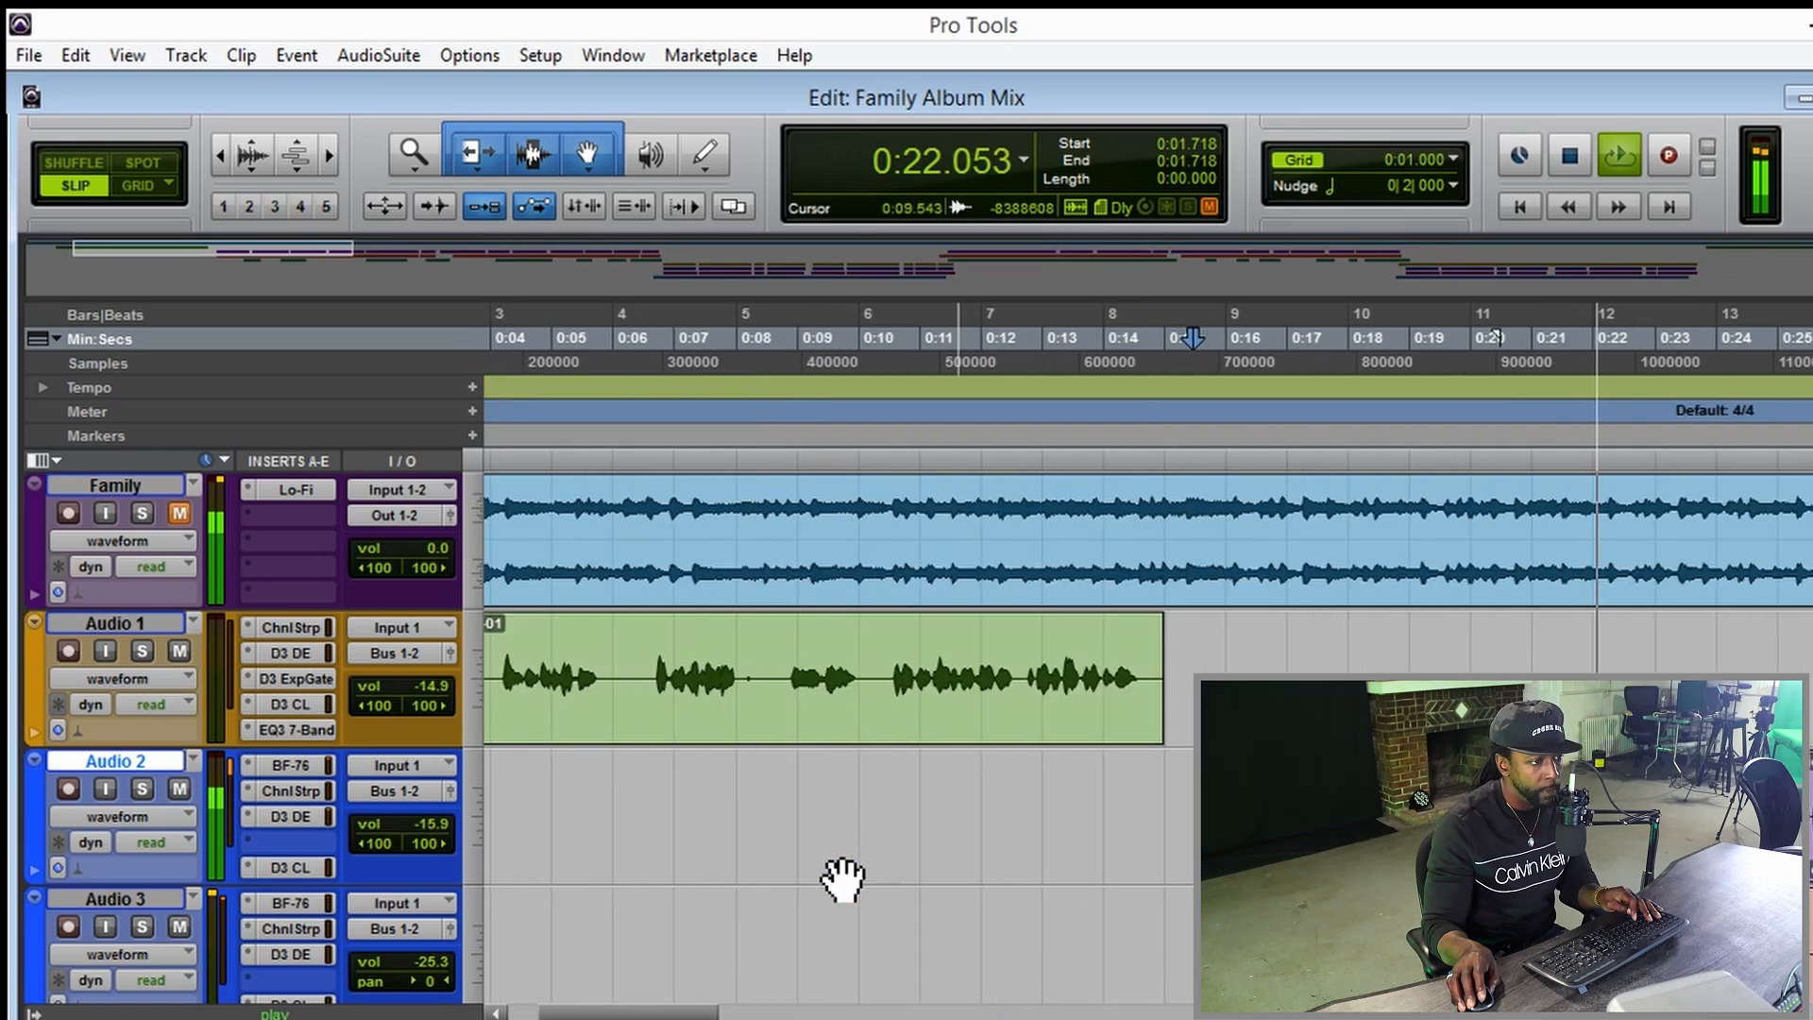
{"action": "key", "text": "r"}
{"action": "key", "text": "r"}
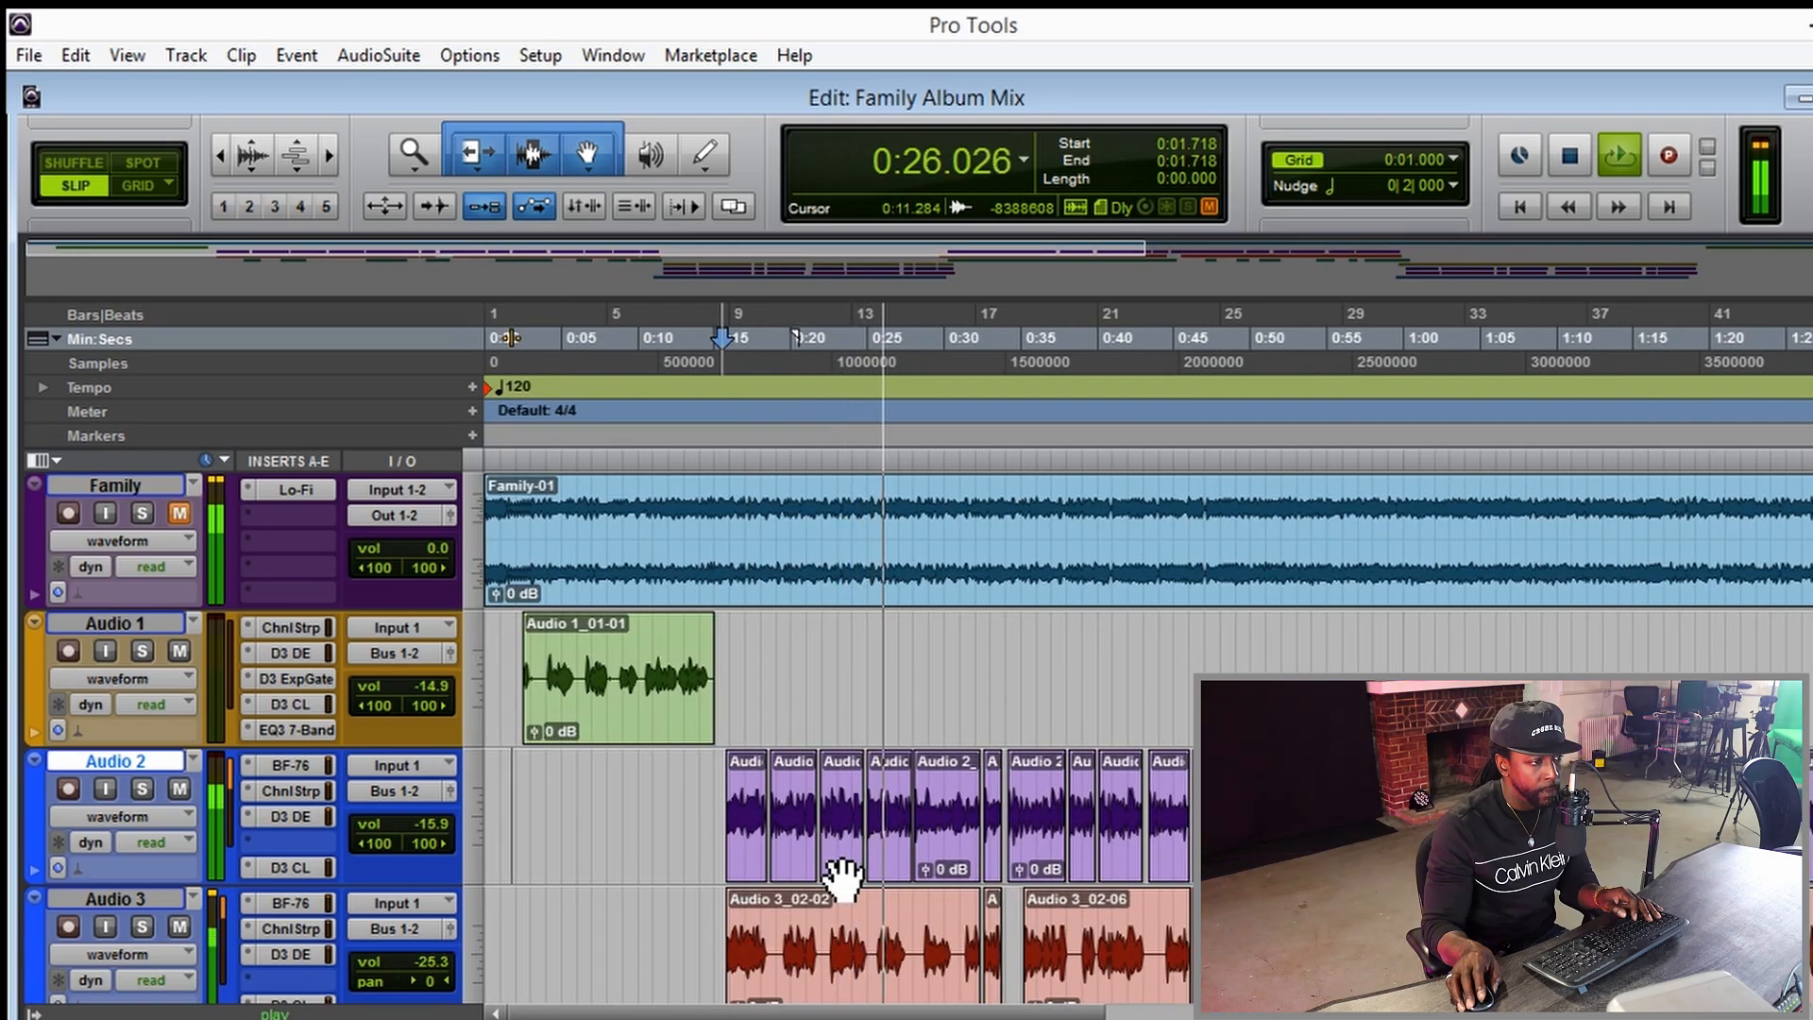
{"action": "key", "text": "t"}
{"action": "key", "text": "t"}
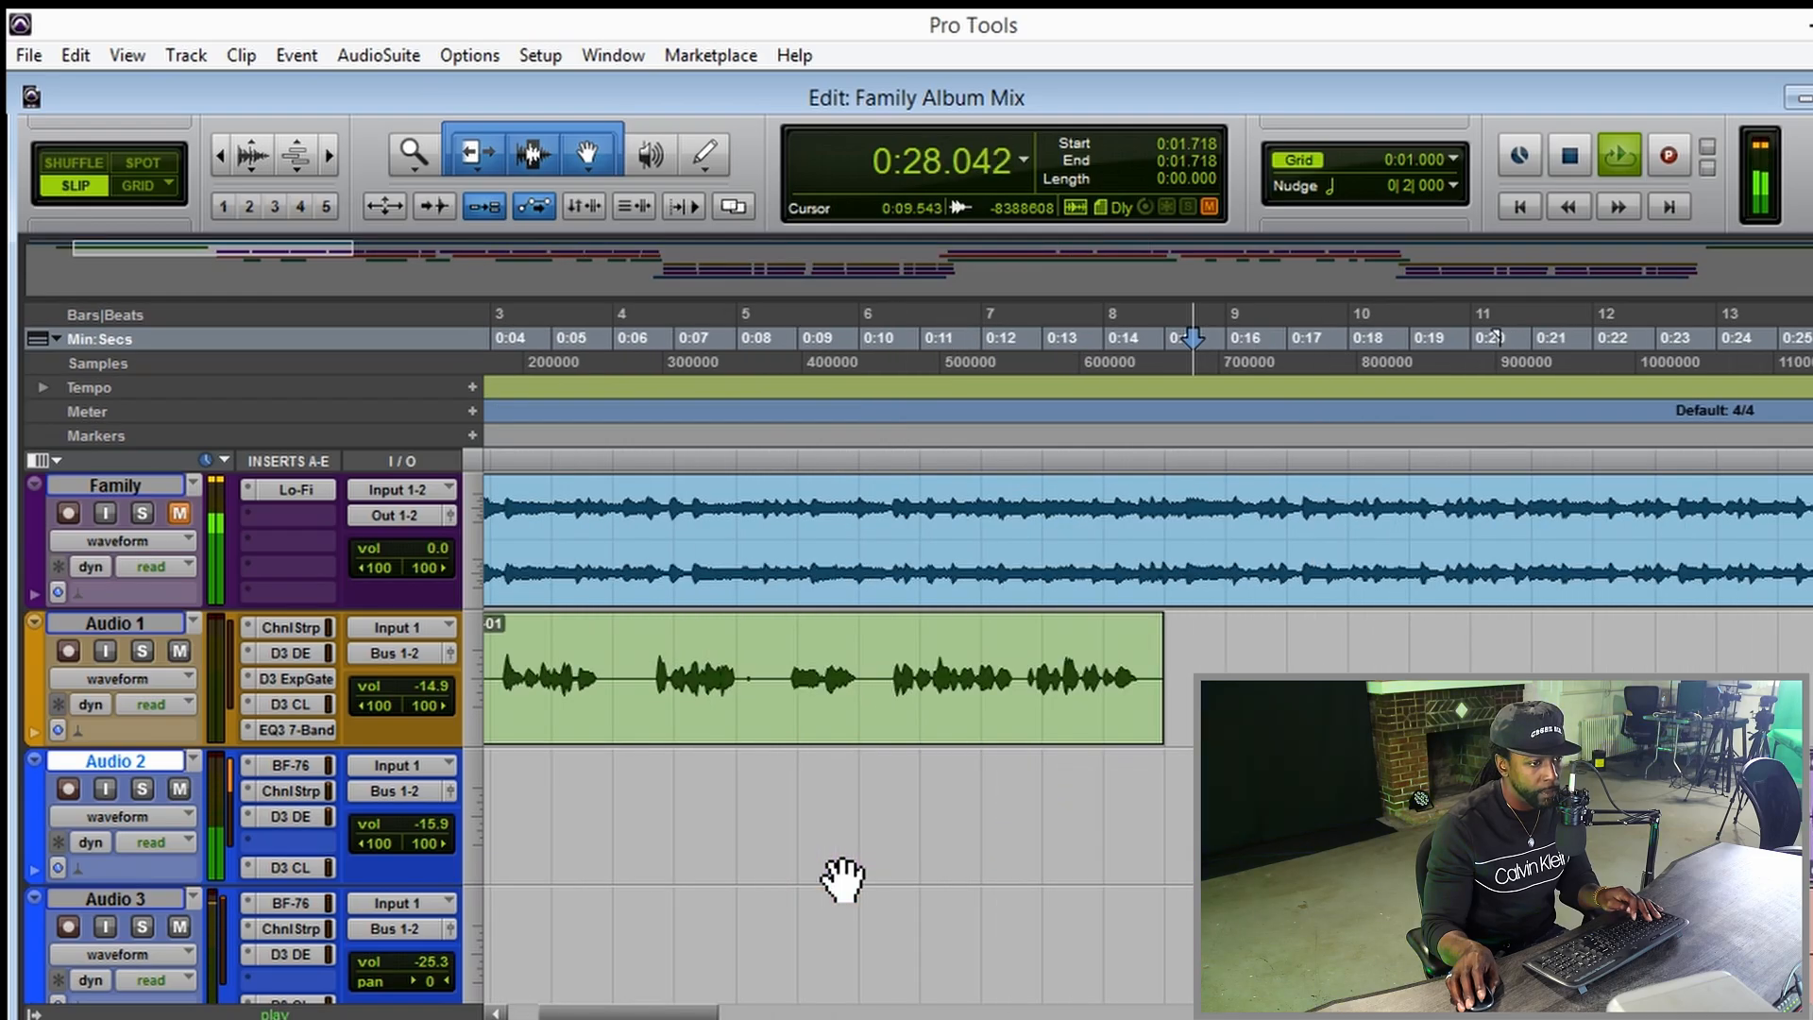
{"action": "key", "text": "r"}
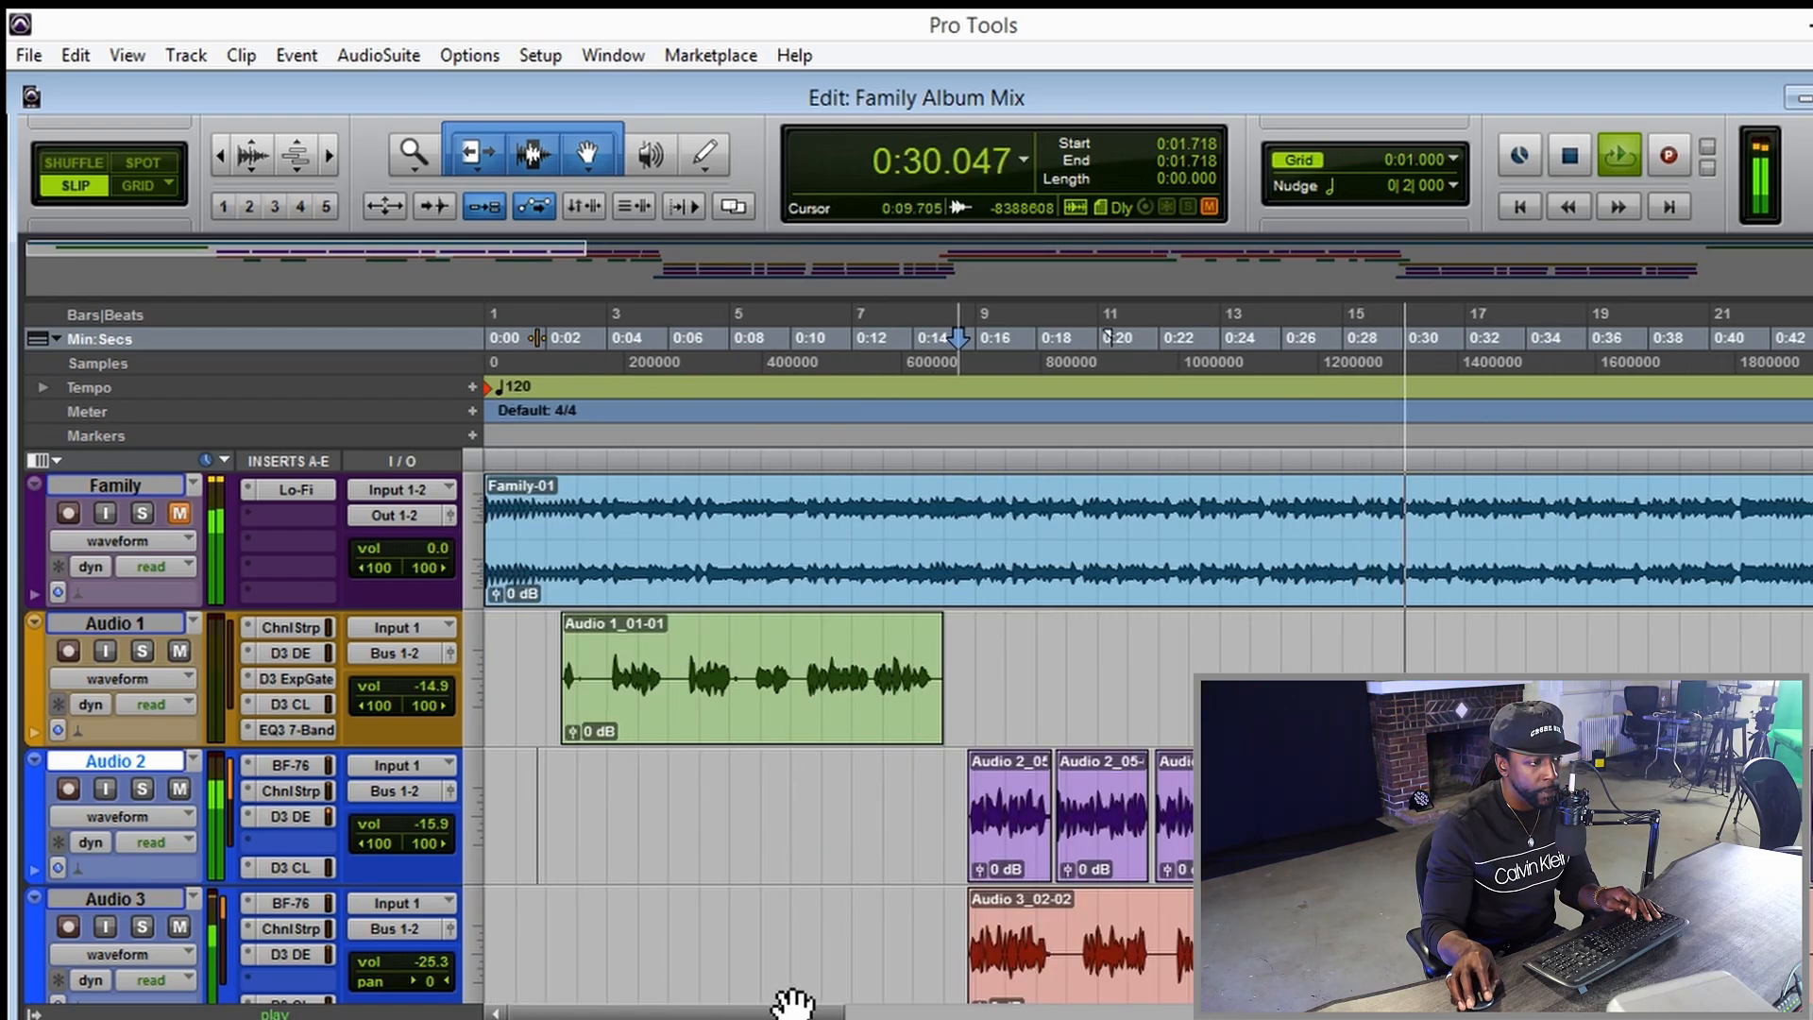
{"action": "left_click_drag", "start_coordinate": [792, 1002], "coordinate": [909, 1006]}
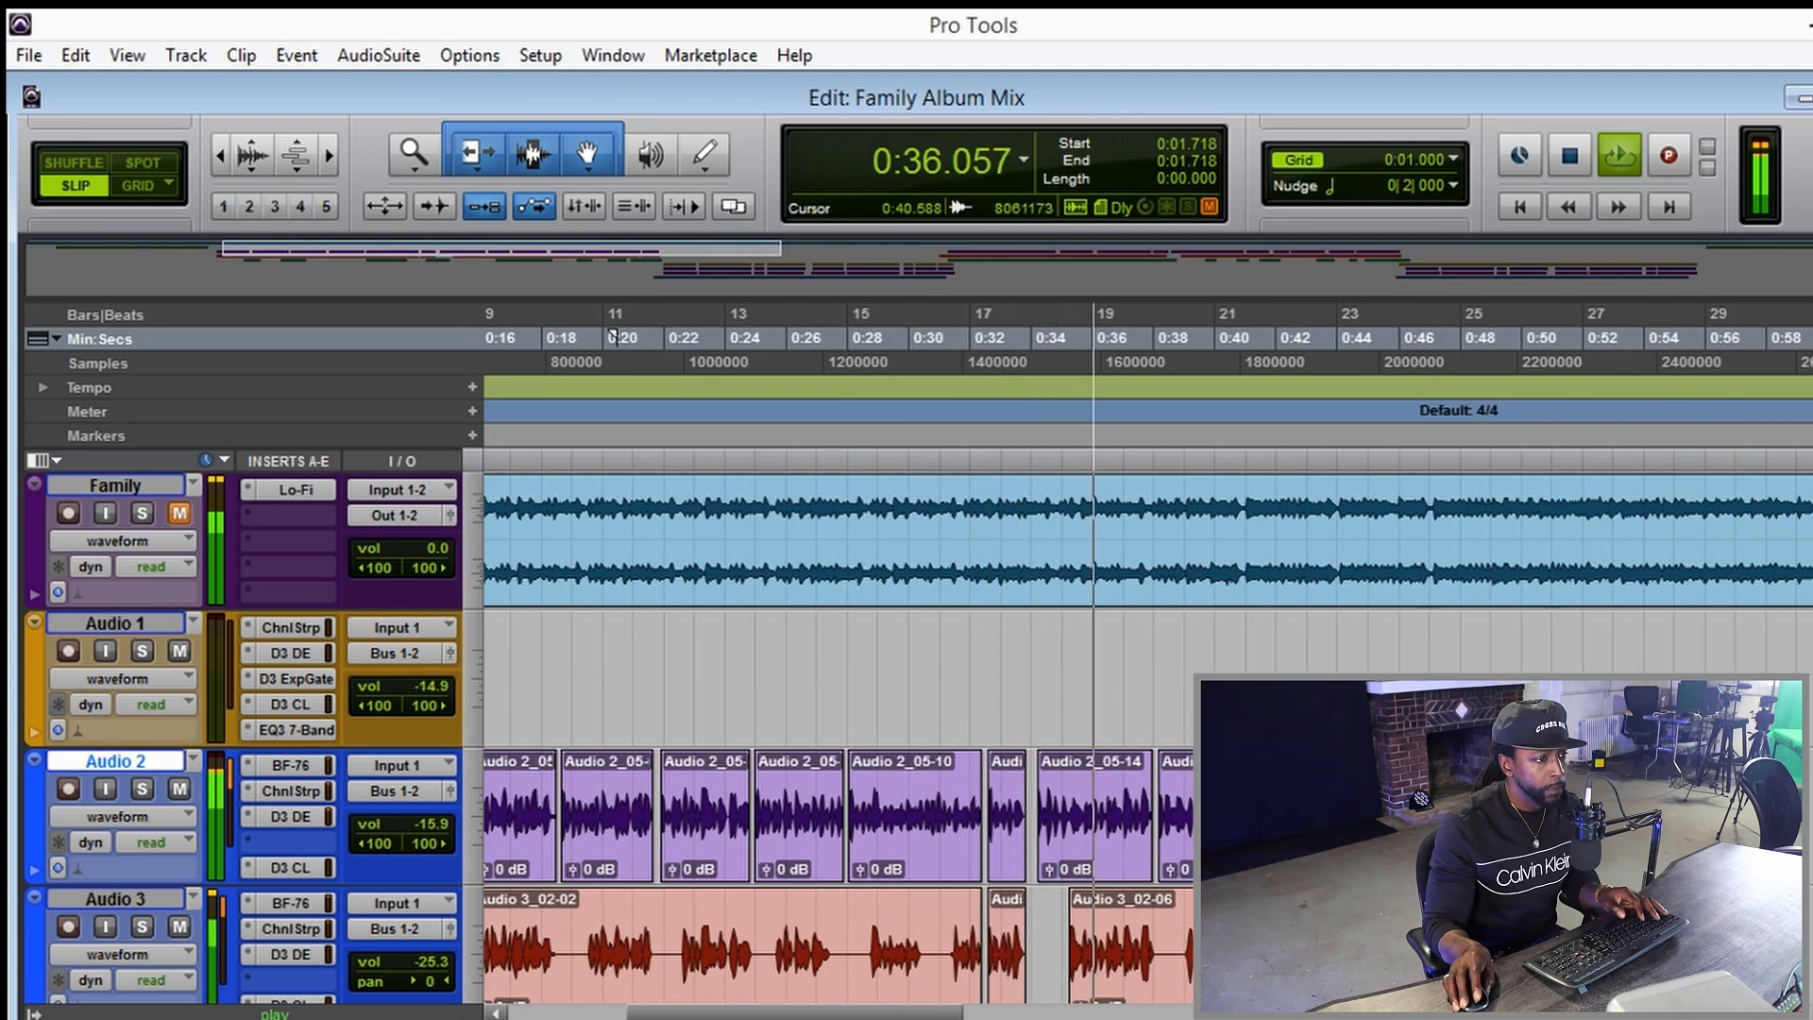
Mute the Audio 4 and Audio 3 tracks to hear the Audio 2 vocal alone, and stop playback after listening.
{"action": "scroll", "coordinate": [1133, 737], "scroll_direction": "down", "scroll_amount": 2}
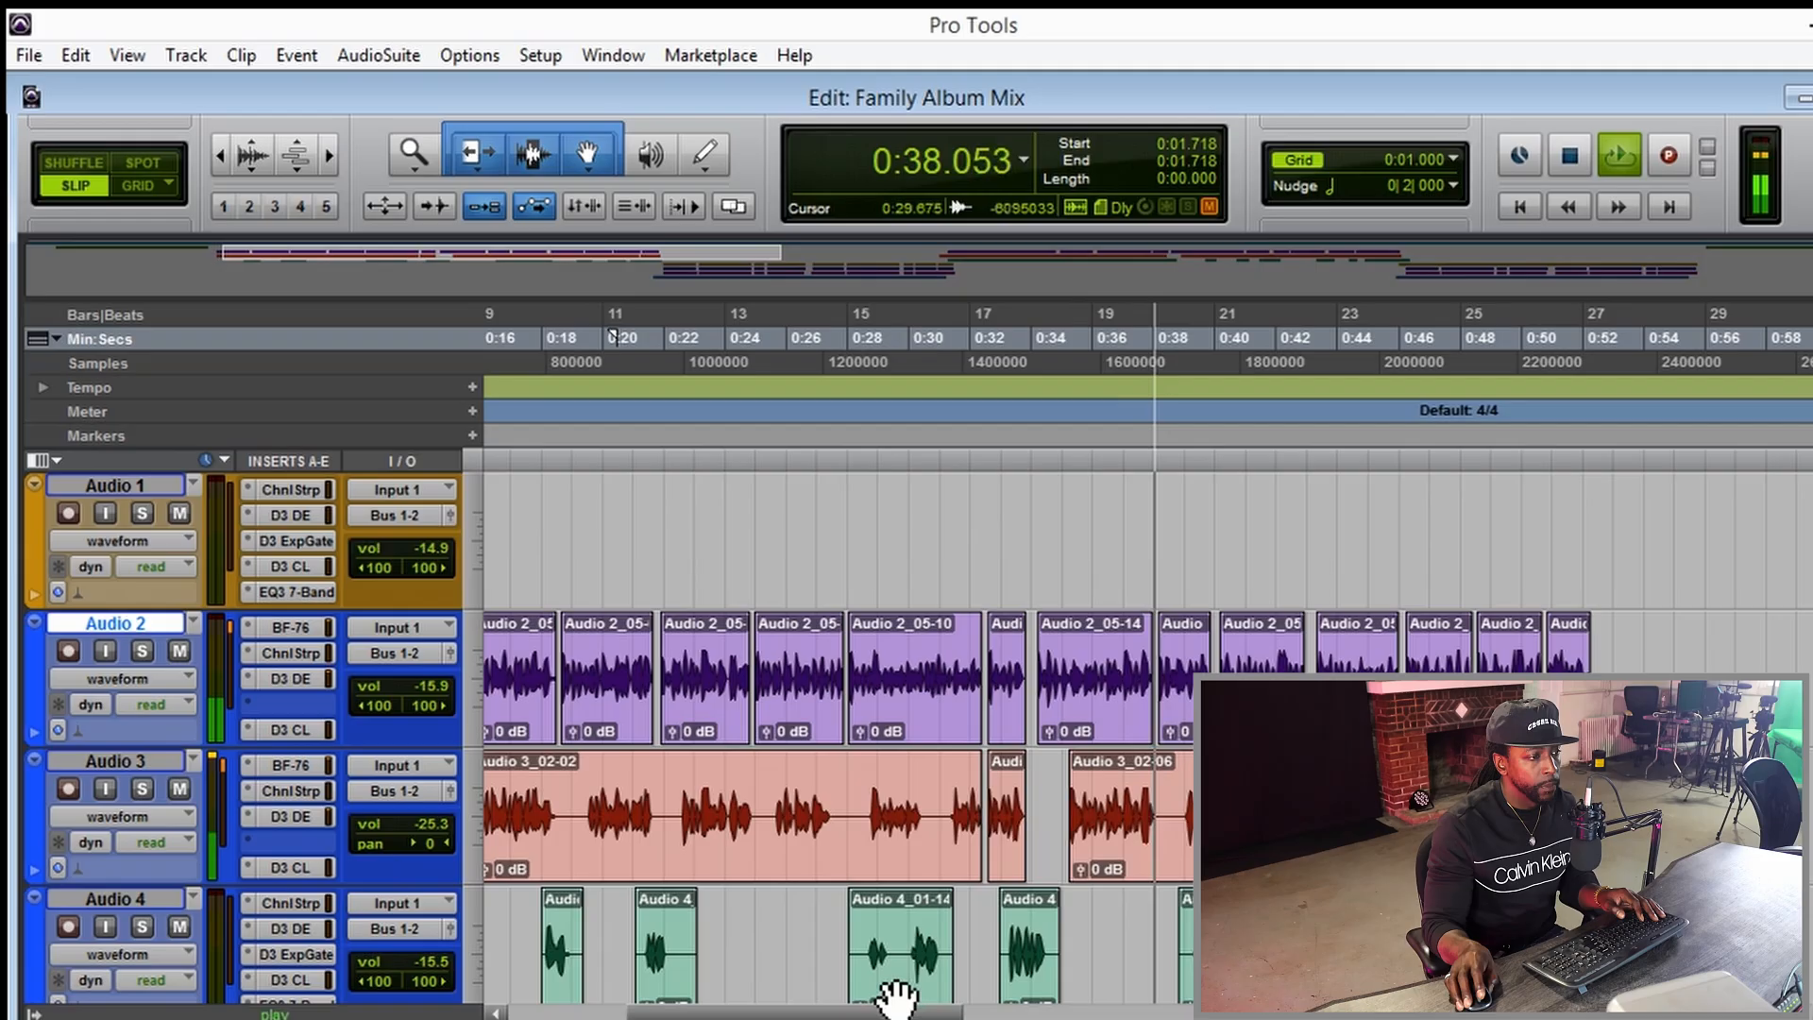
{"action": "left_click", "coordinate": [179, 927]}
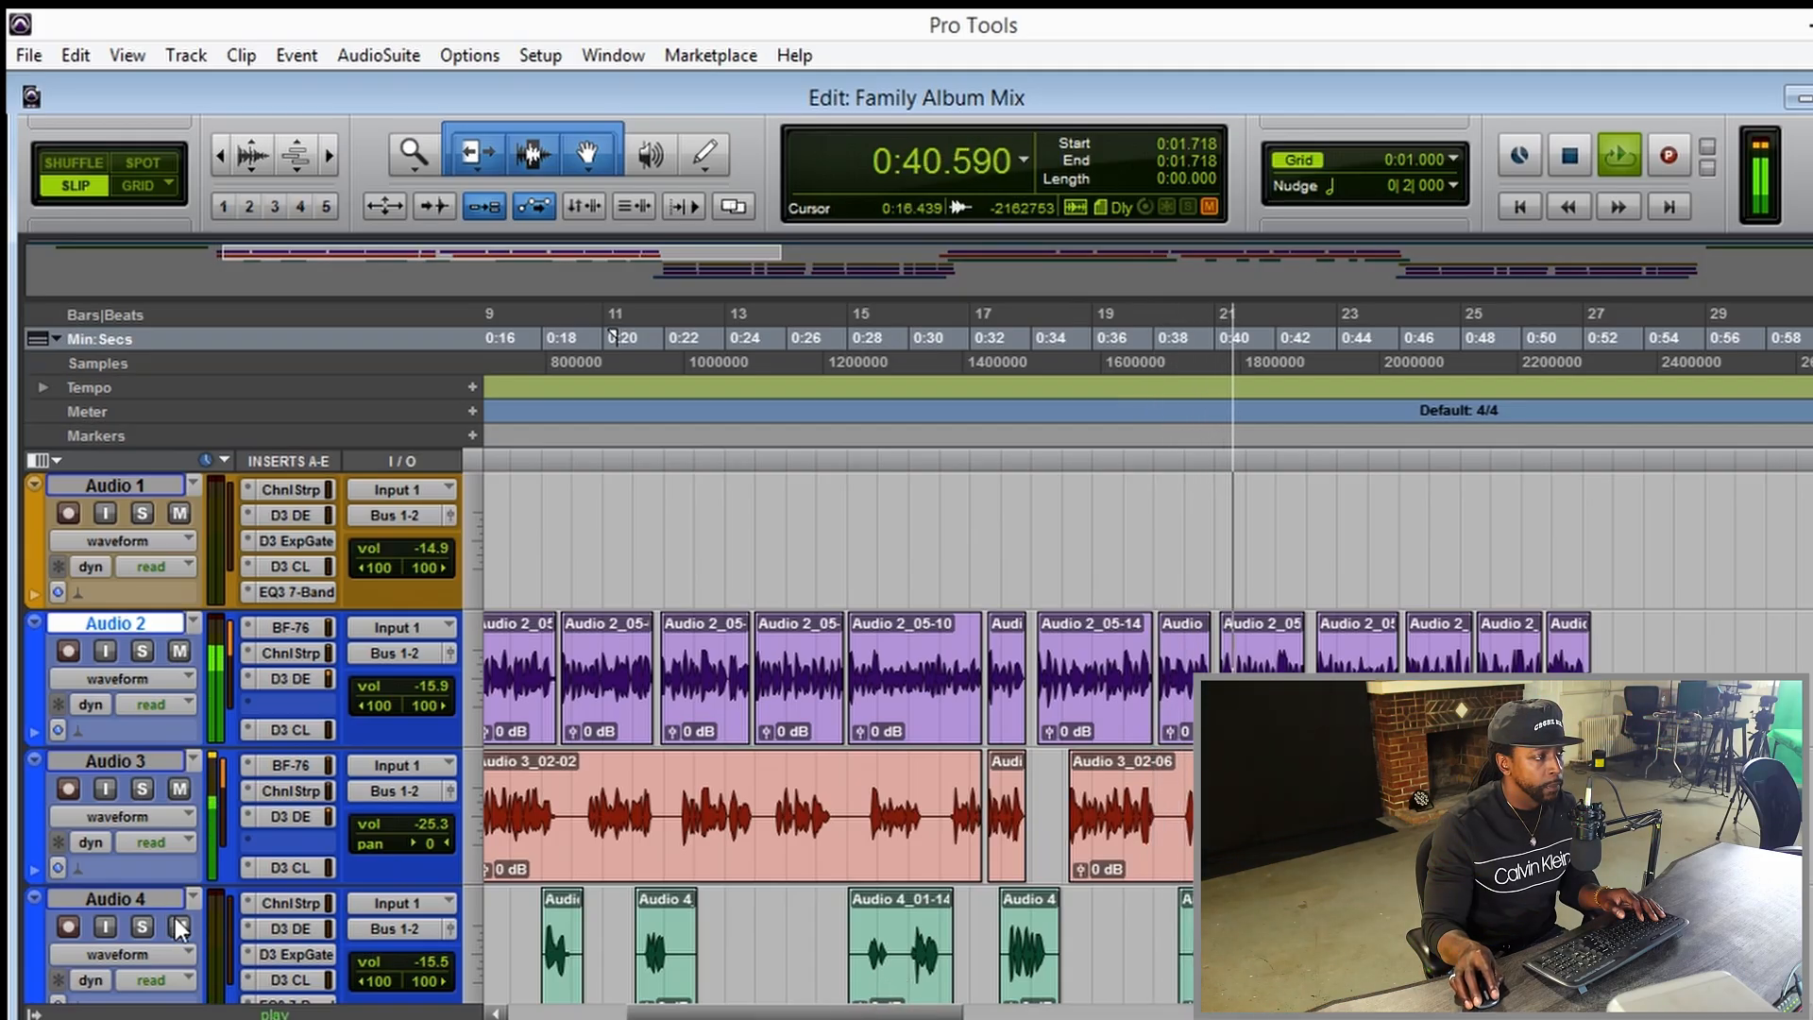
{"action": "left_click", "coordinate": [179, 789]}
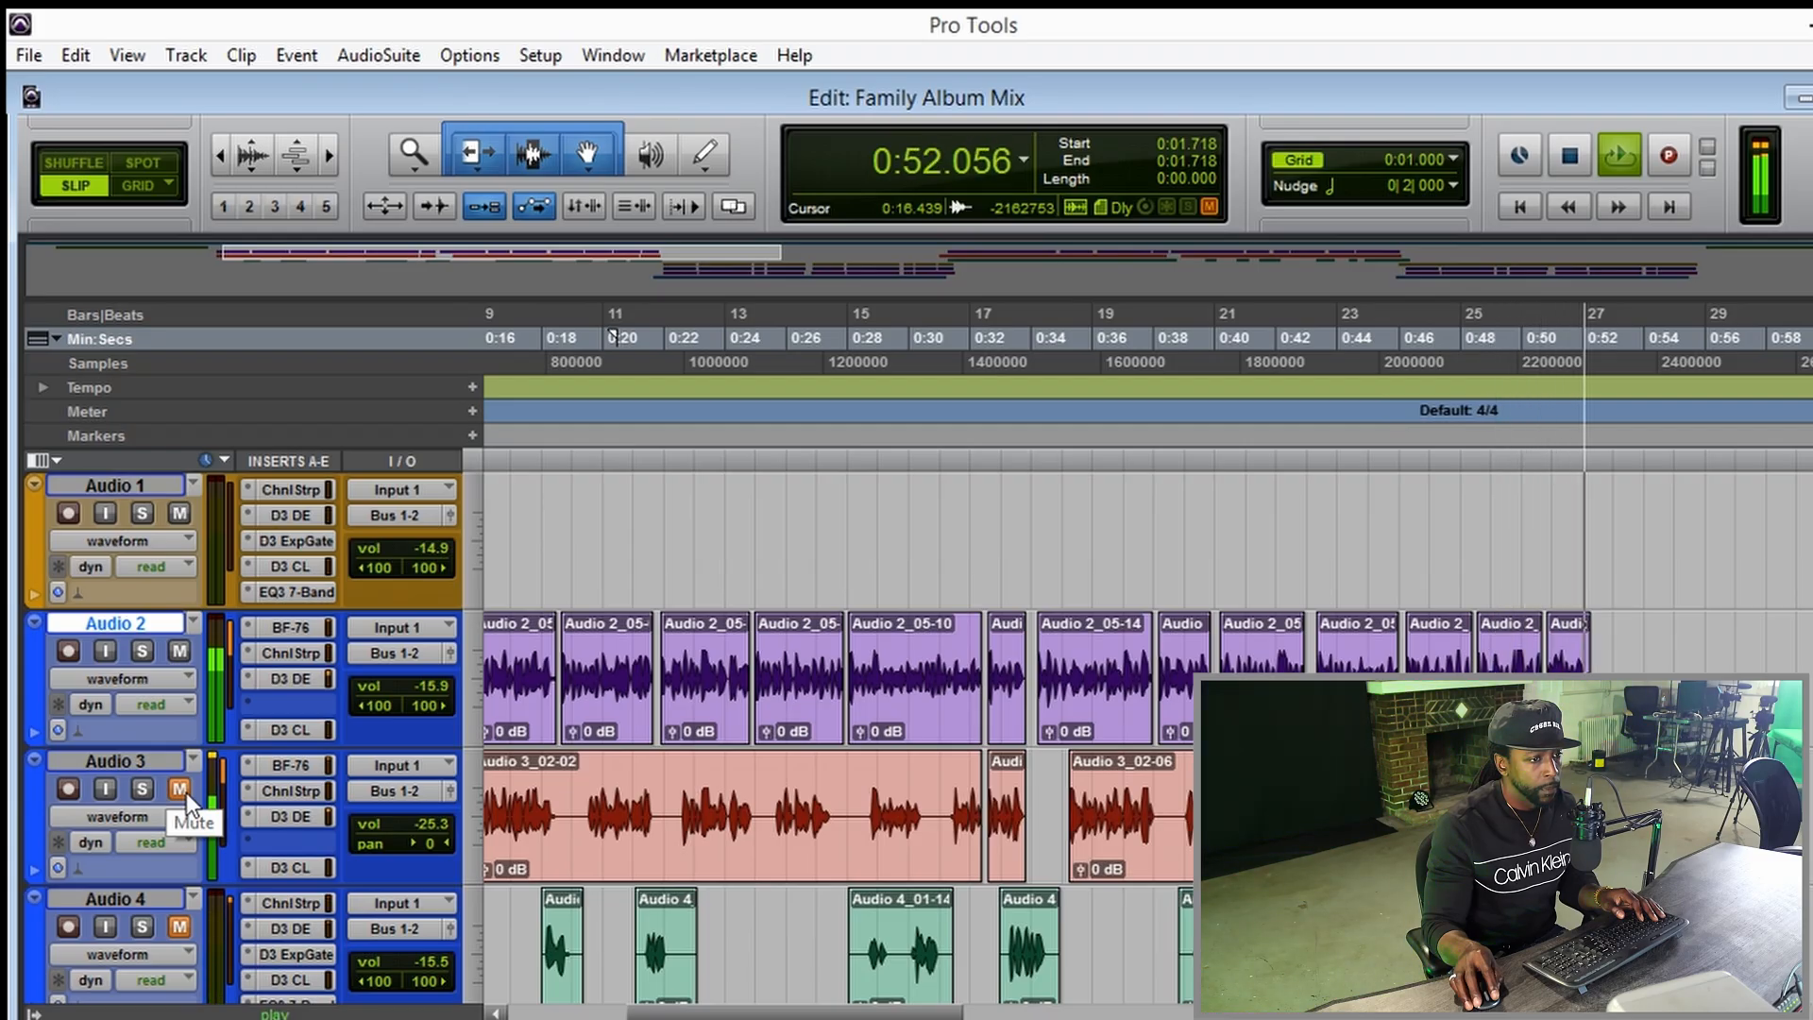
{"action": "key", "text": "space"}
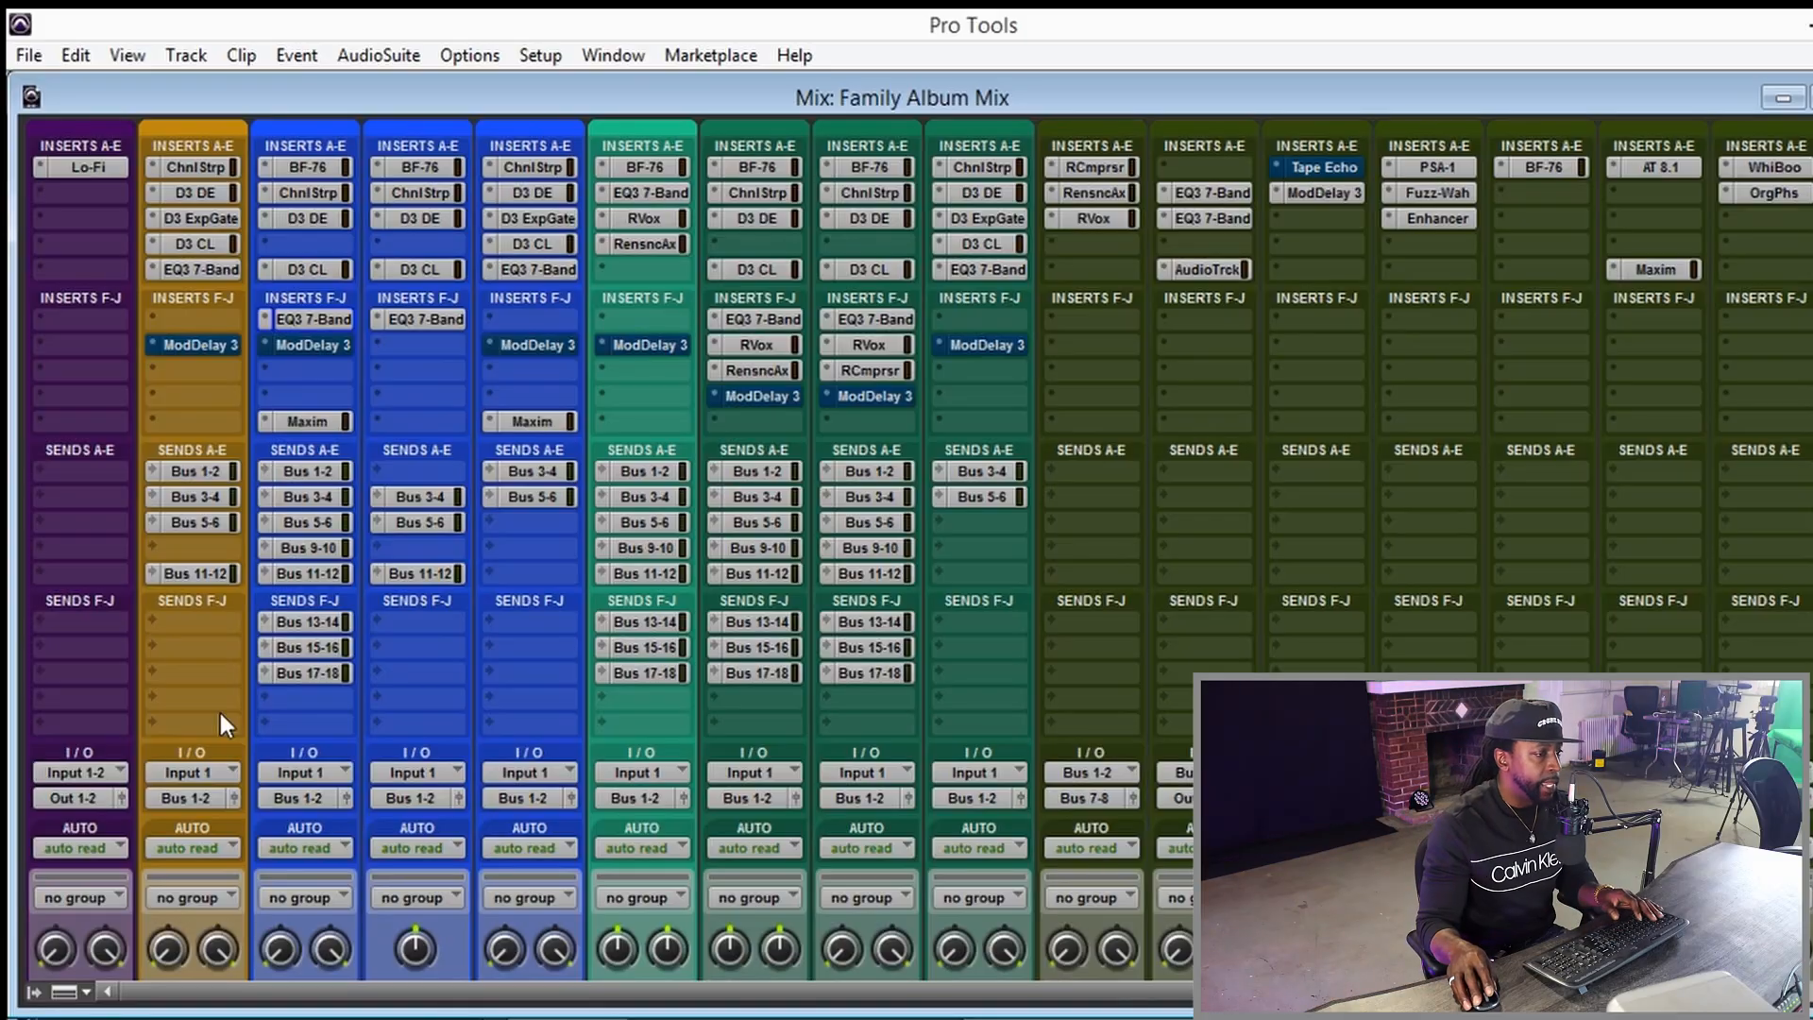
Locate the next group of vocal clips on Audio 2, Audio 3 and Audio 4, starting around 1:18, in the Edit window.
{"action": "key", "text": "ctrl+equal"}
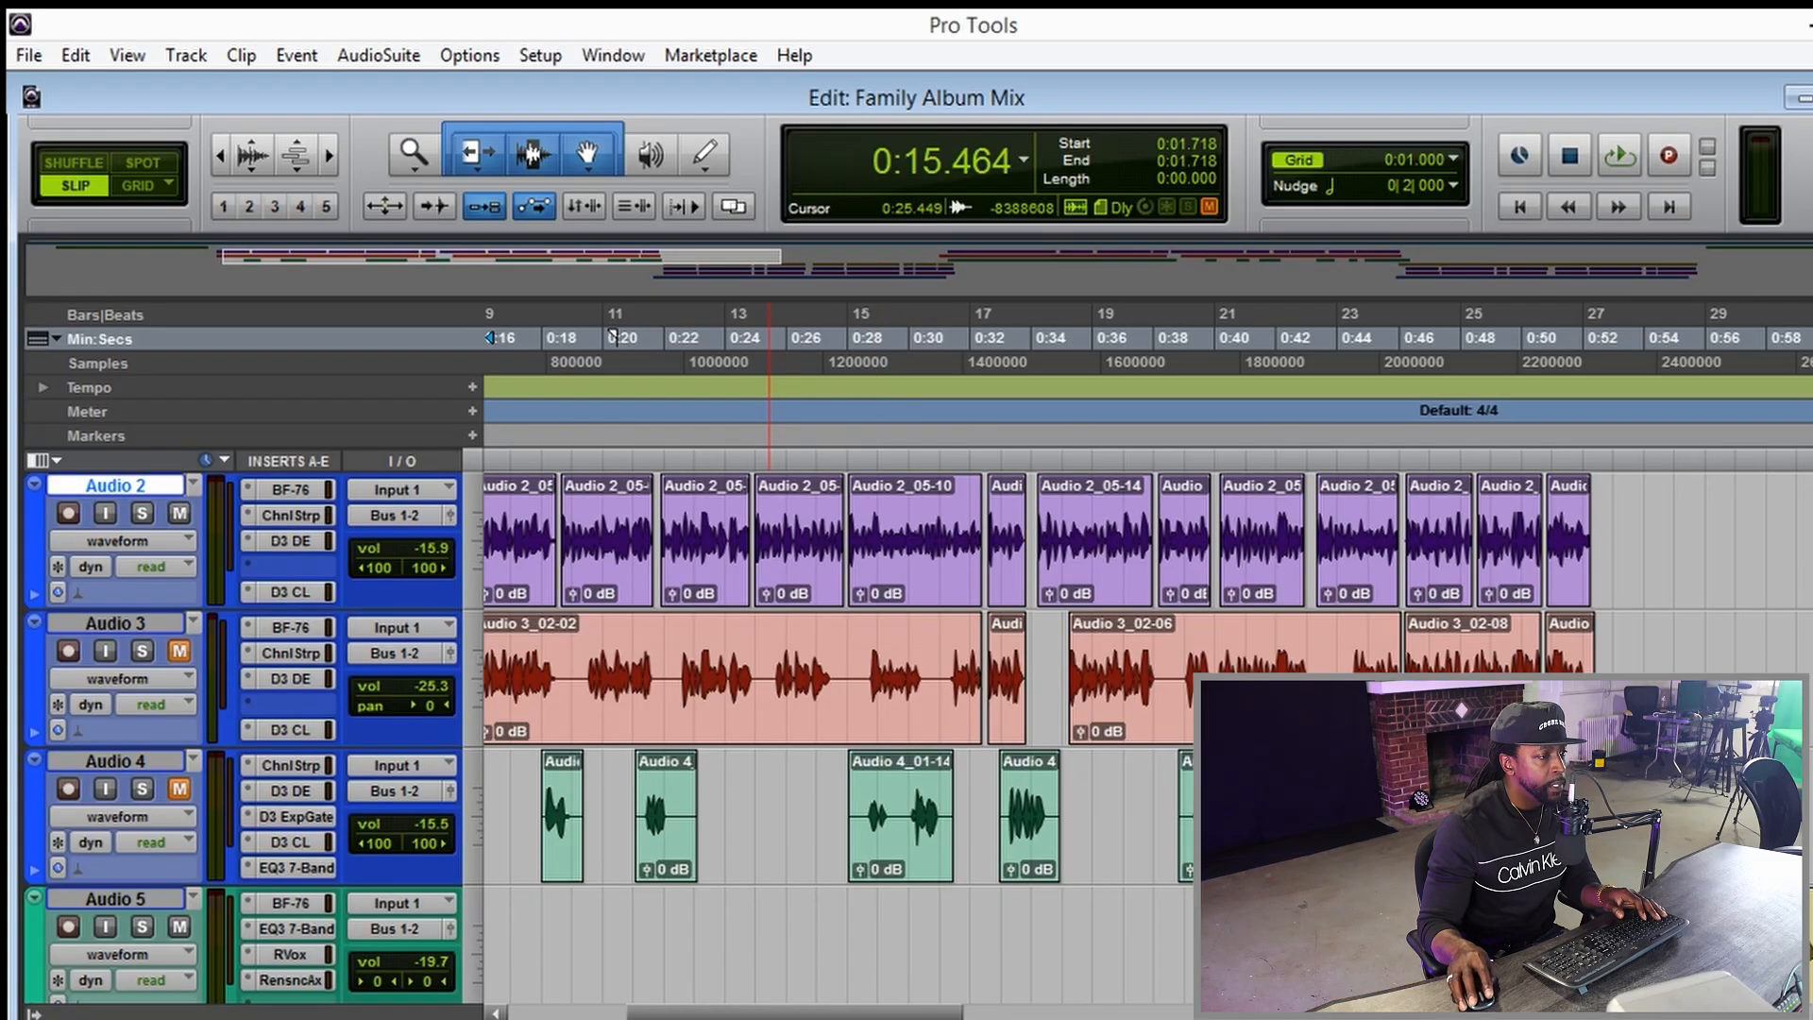
{"action": "scroll", "coordinate": [830, 964], "scroll_direction": "left", "scroll_amount": 5}
{"action": "left_click_drag", "start_coordinate": [769, 998], "coordinate": [1373, 1012]}
{"action": "key", "text": "t"}
{"action": "key", "text": "t"}
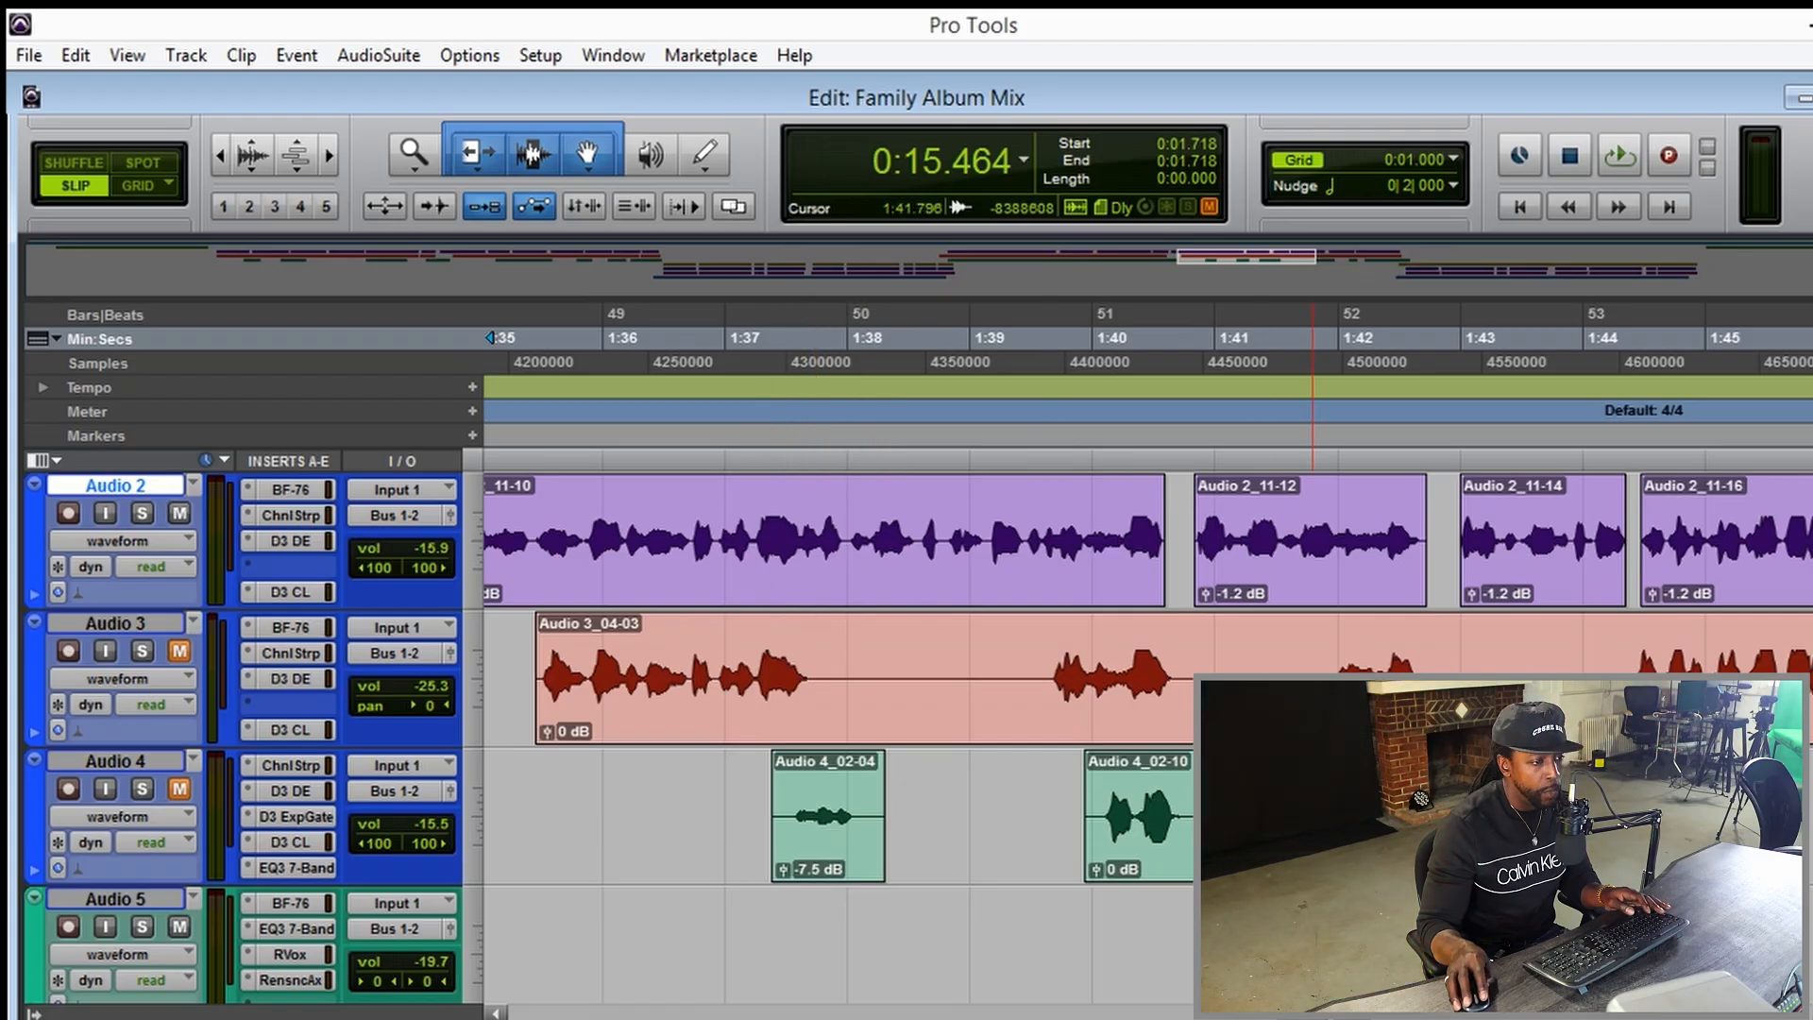
{"action": "key", "text": "r"}
{"action": "key", "text": "r"}
{"action": "key", "text": "r"}
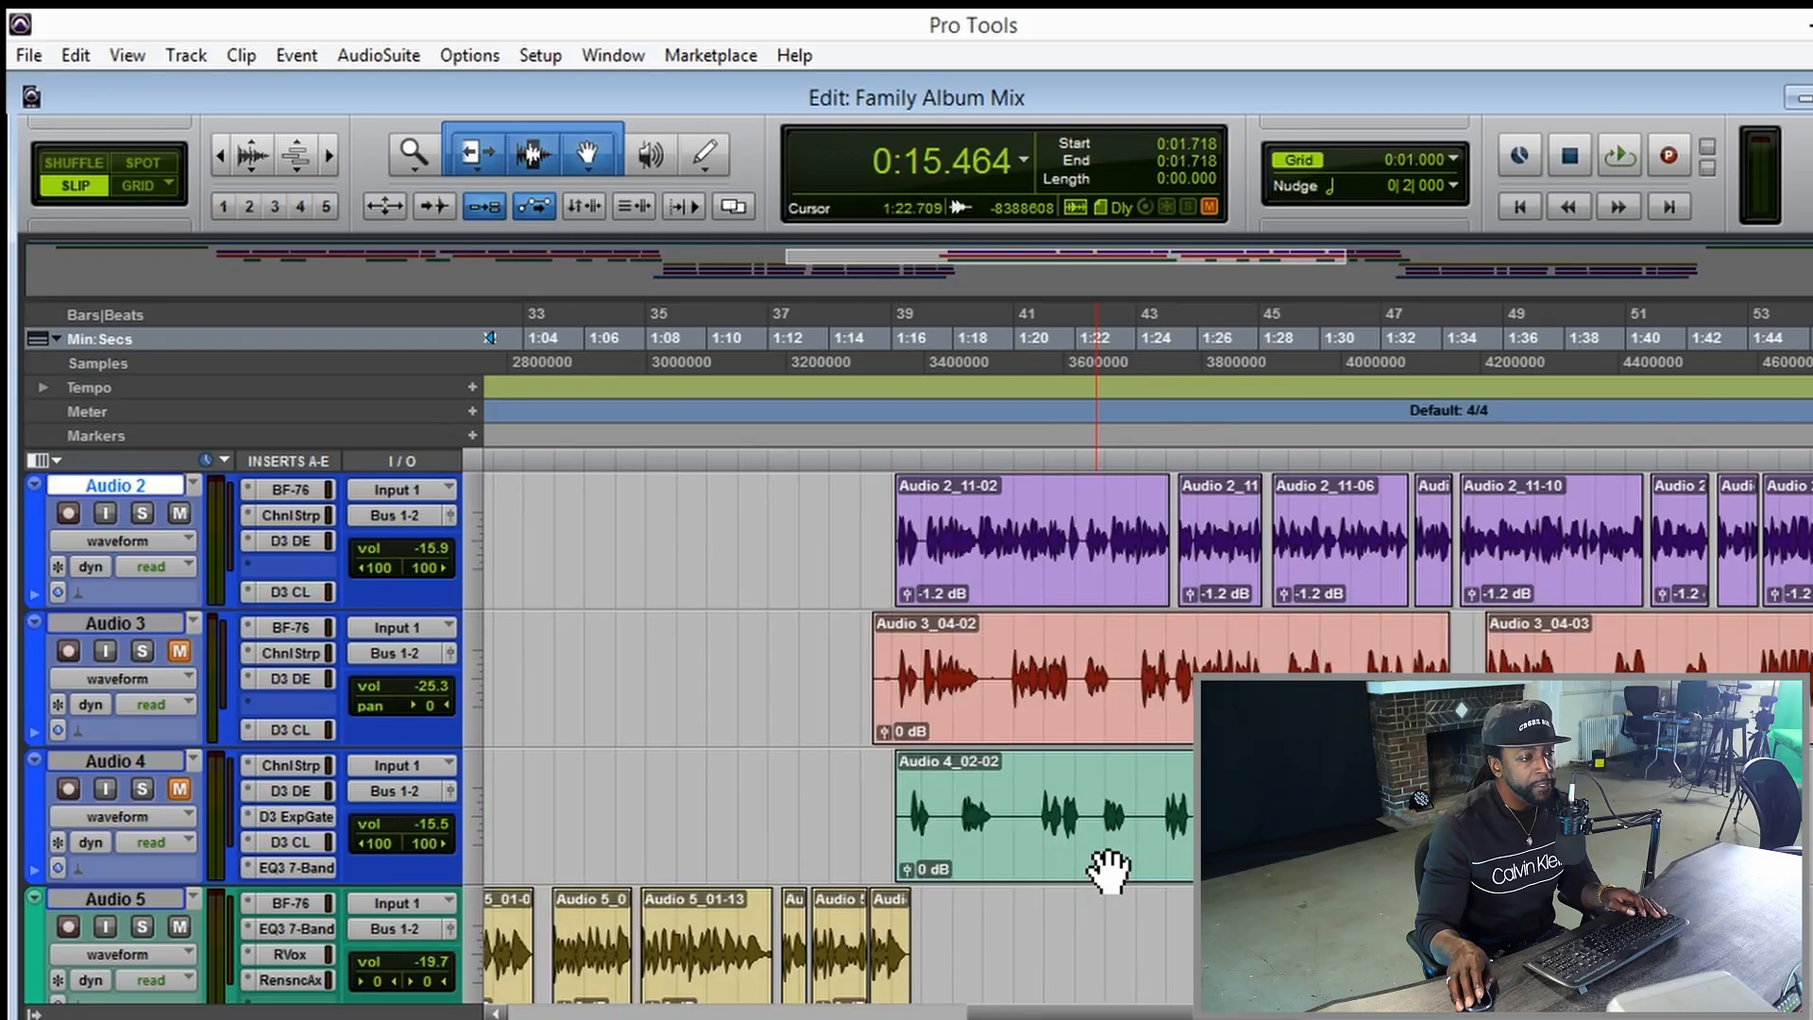
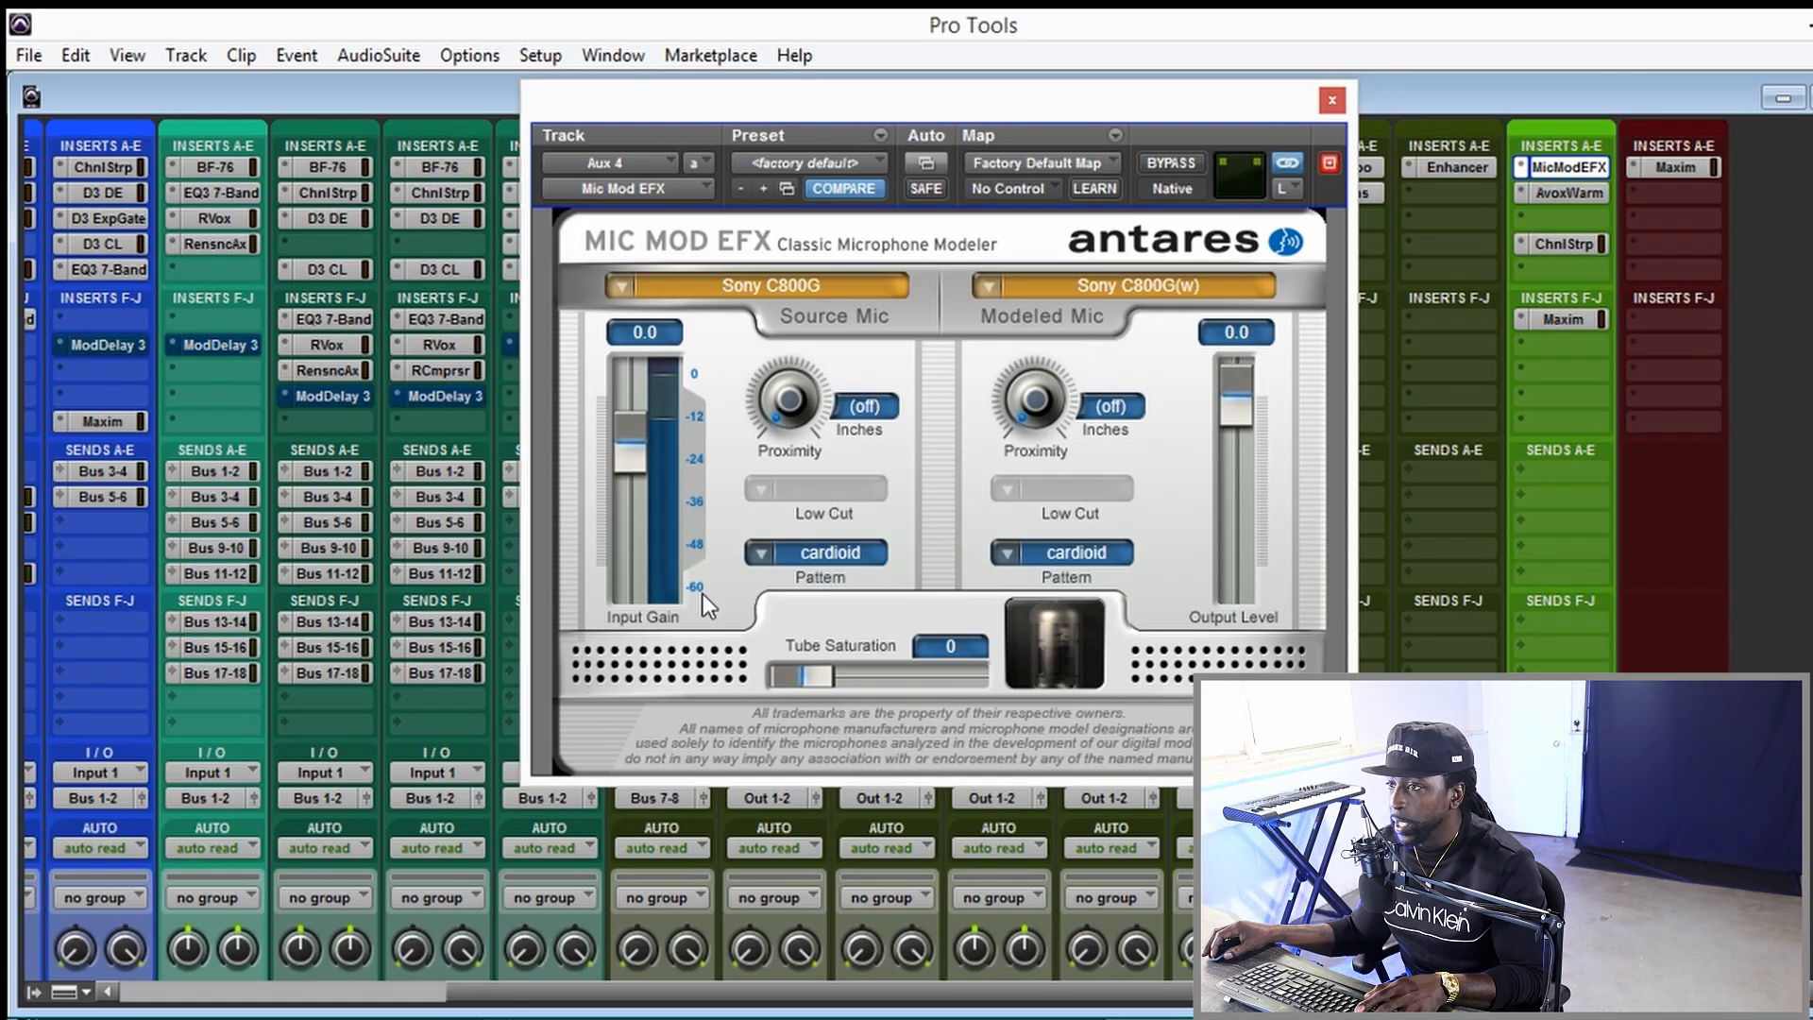
Browse the source microphone brands in Mic Mod EFX and choose the C800G from the Sony models.
{"action": "left_click", "coordinate": [626, 286]}
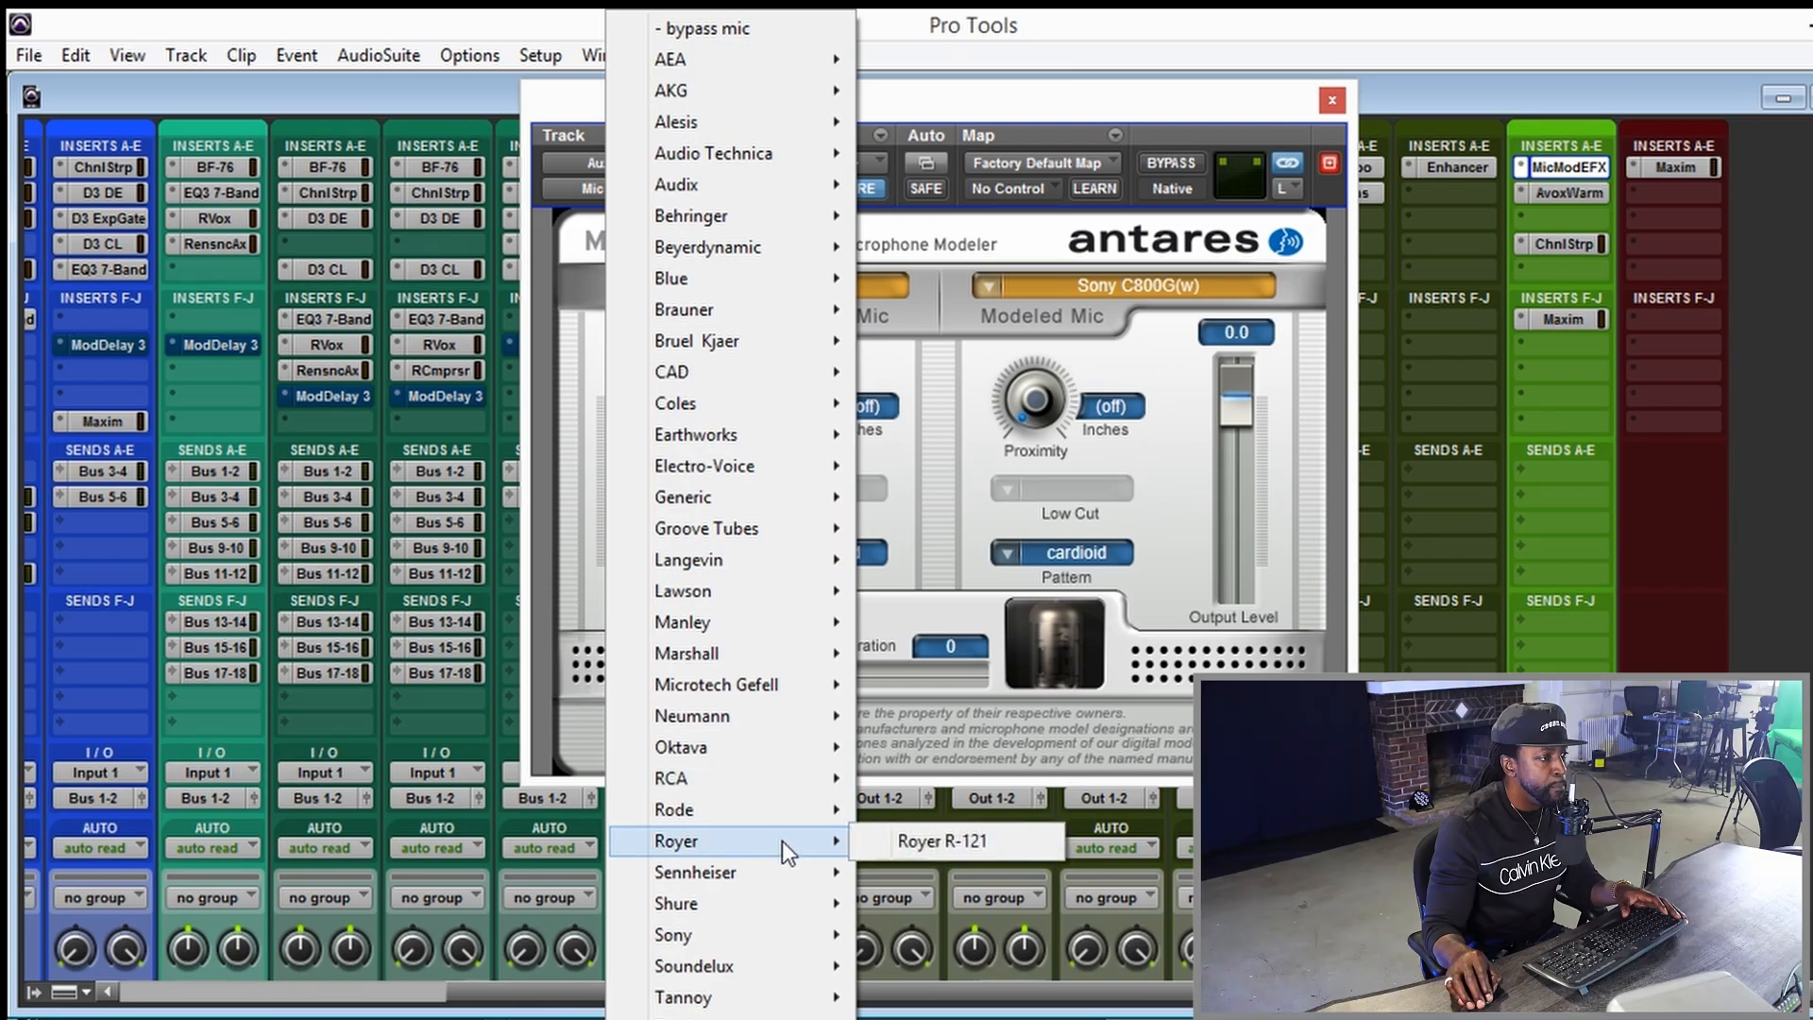
{"action": "mouse_move", "coordinate": [805, 820]}
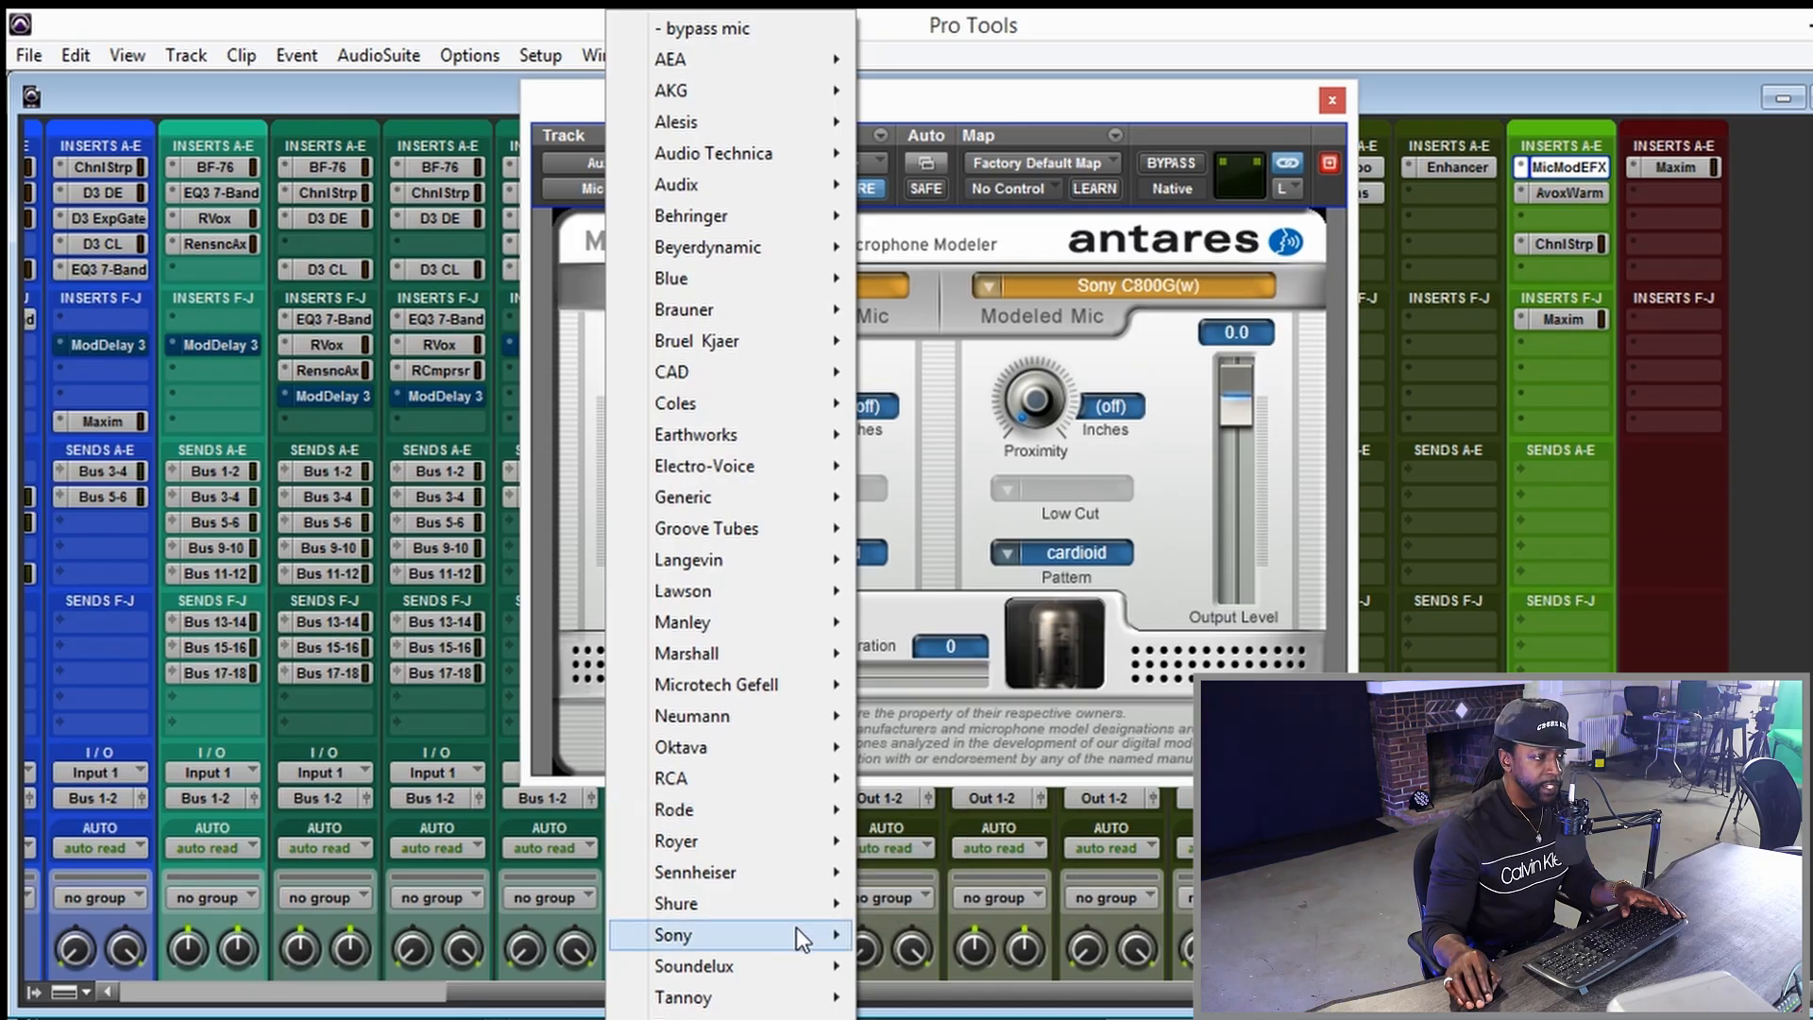
{"action": "mouse_move", "coordinate": [806, 934]}
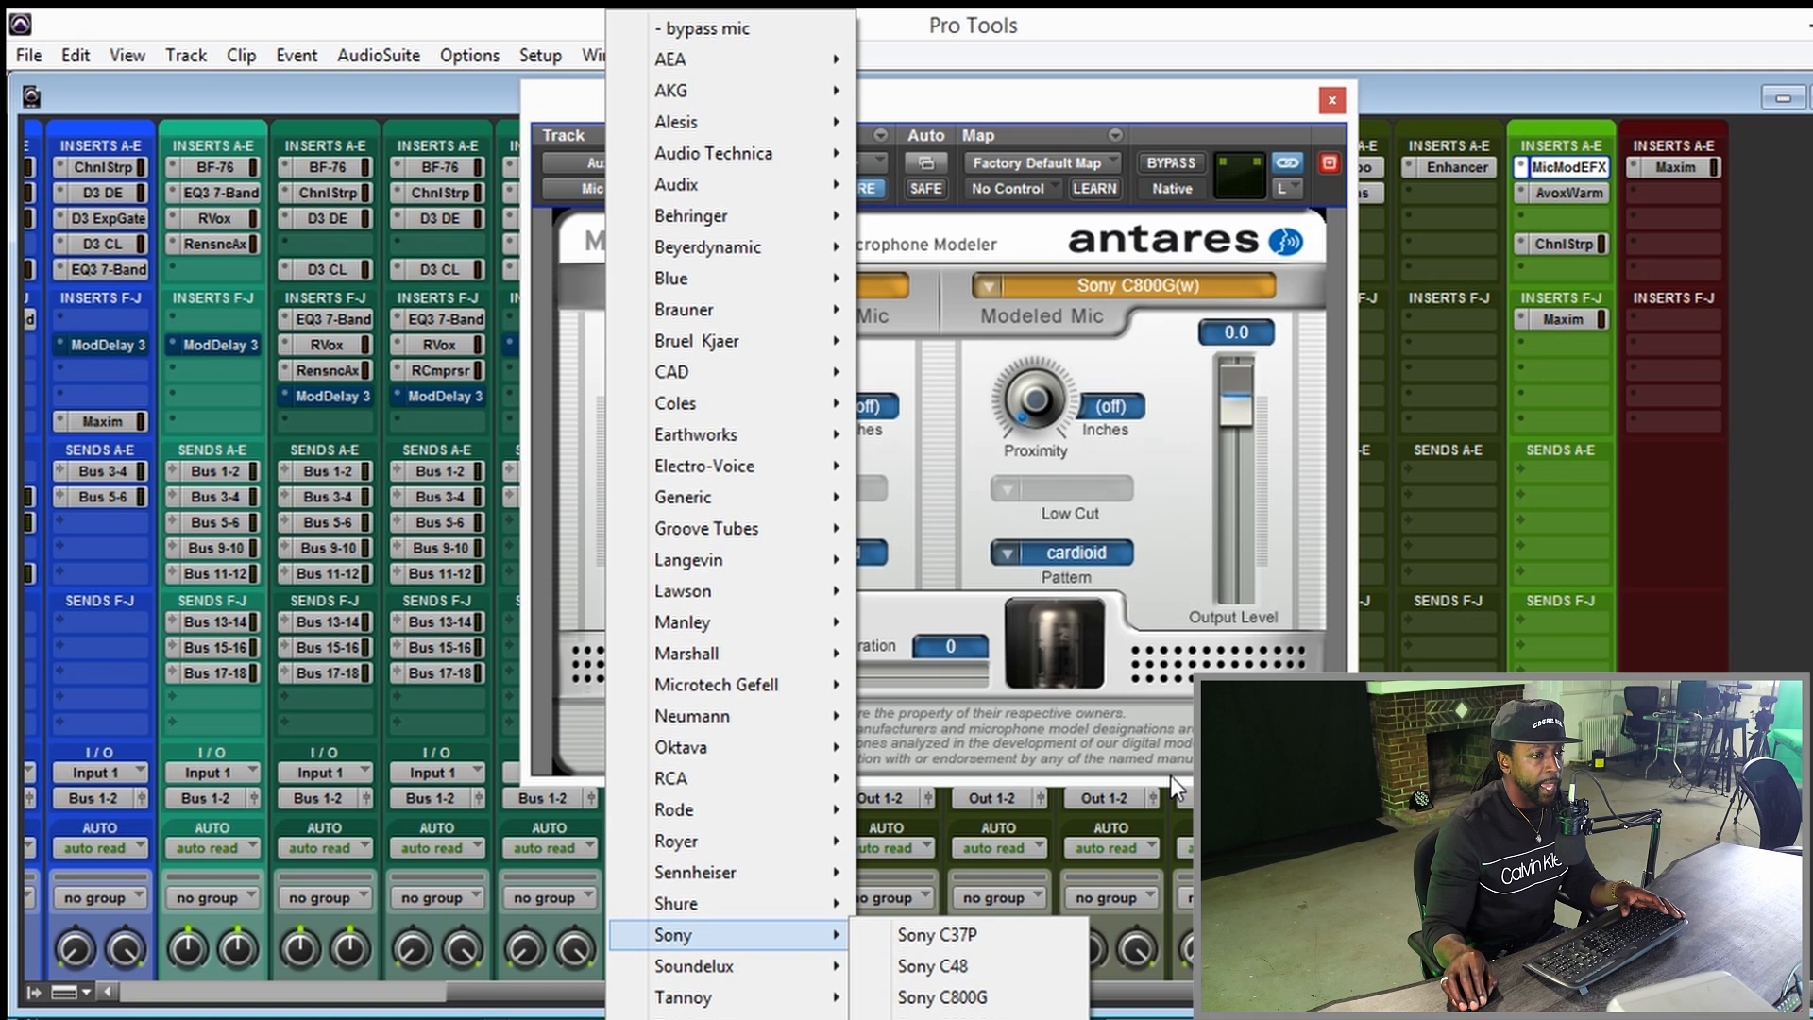
{"action": "left_click", "coordinate": [1063, 996]}
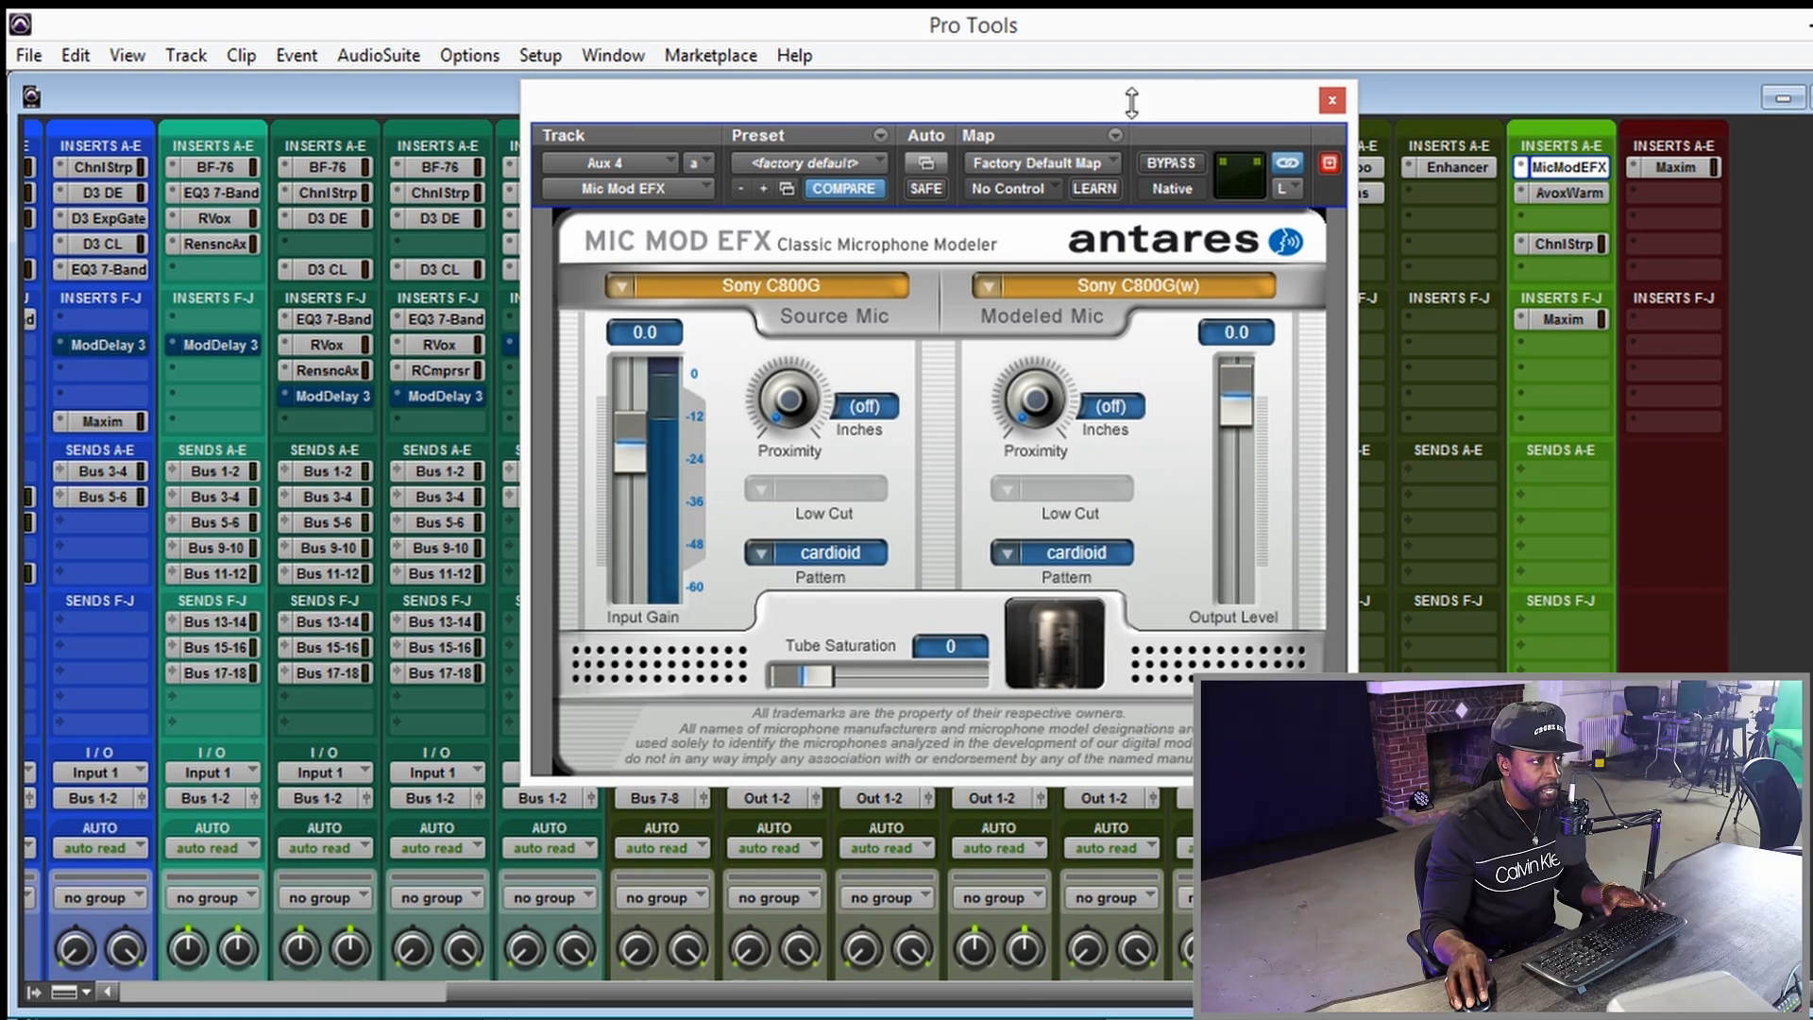
Check the pattern options for the source mic in Mic Mod EFX, and close the plug-in window.
{"action": "left_click", "coordinate": [760, 556]}
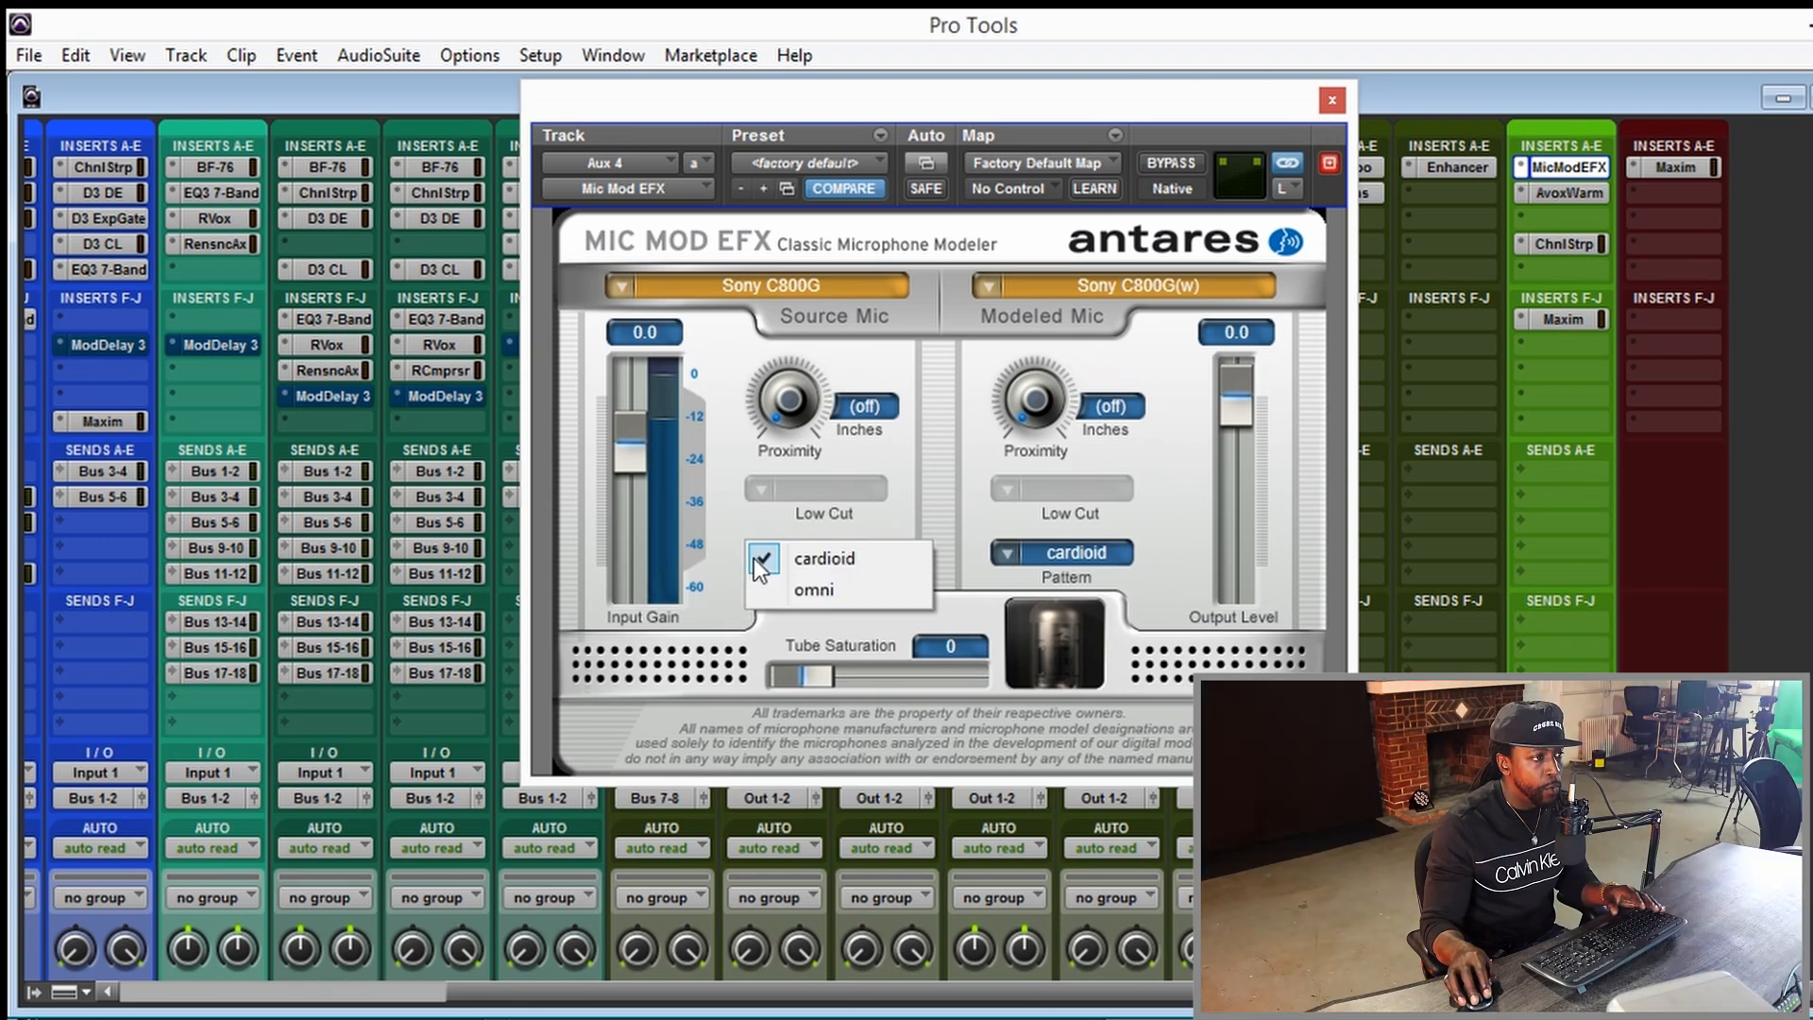
{"action": "left_click", "coordinate": [752, 525]}
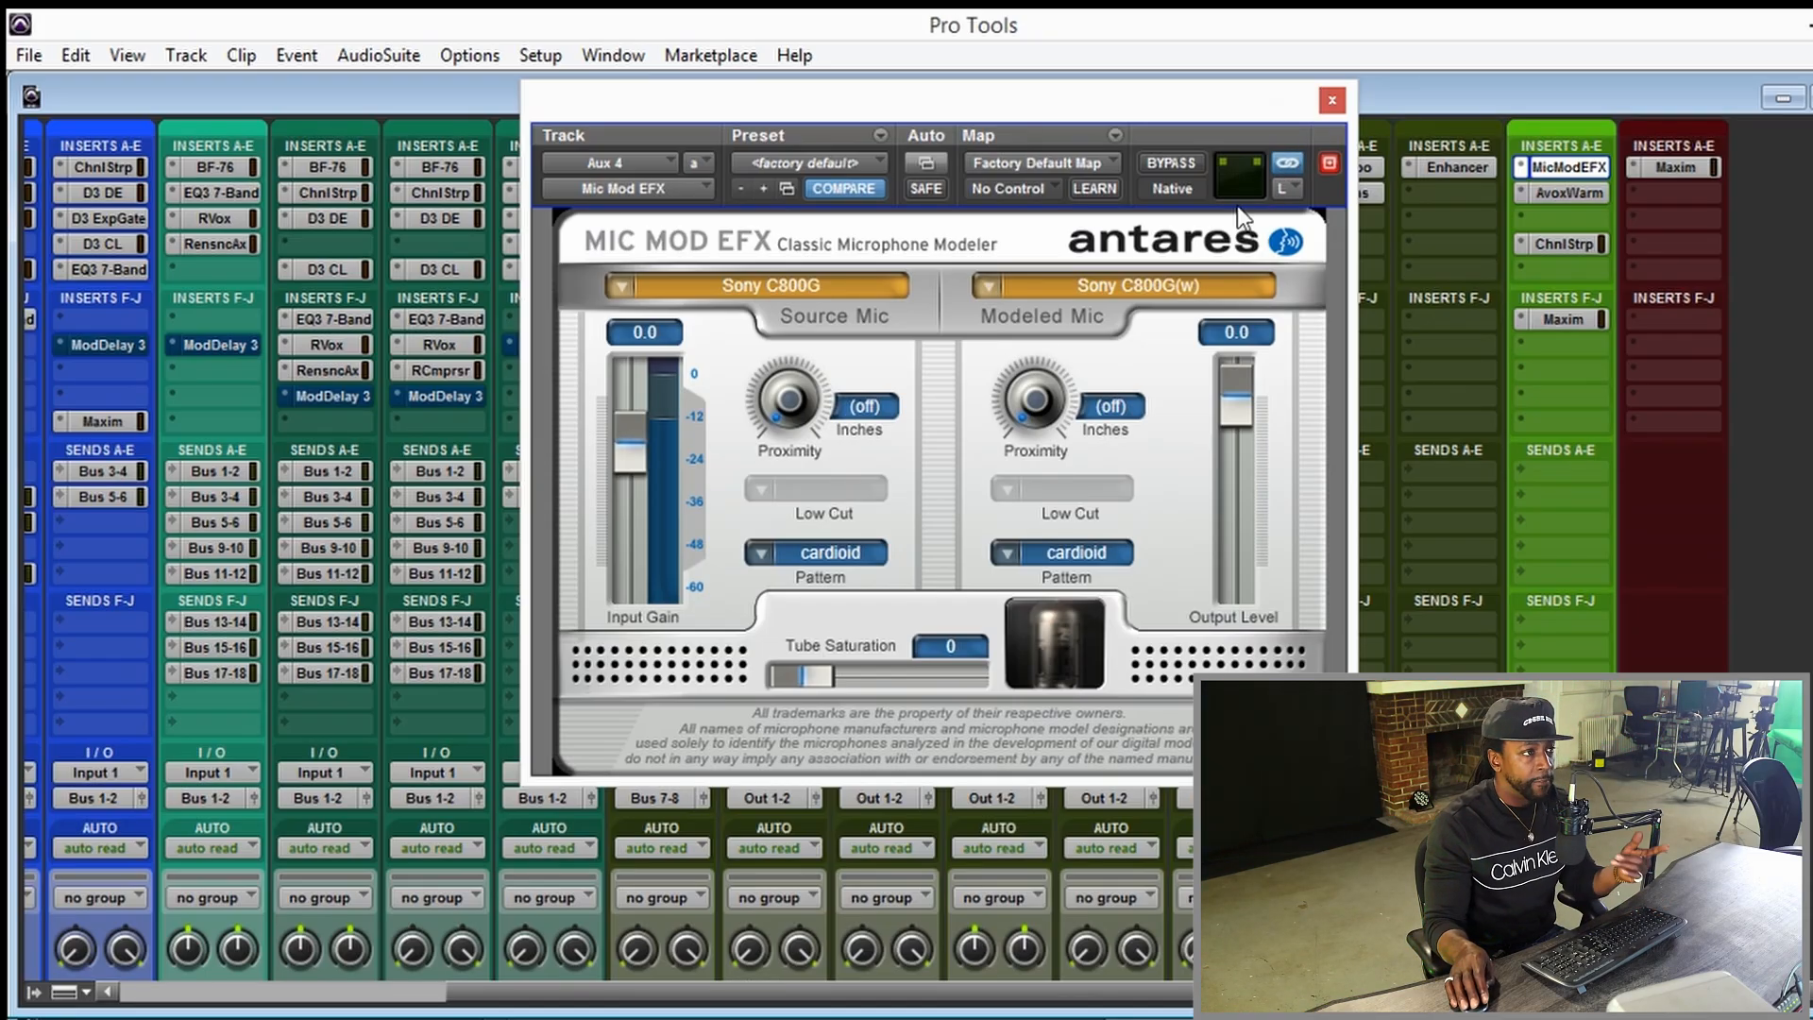
{"action": "left_click", "coordinate": [1330, 100]}
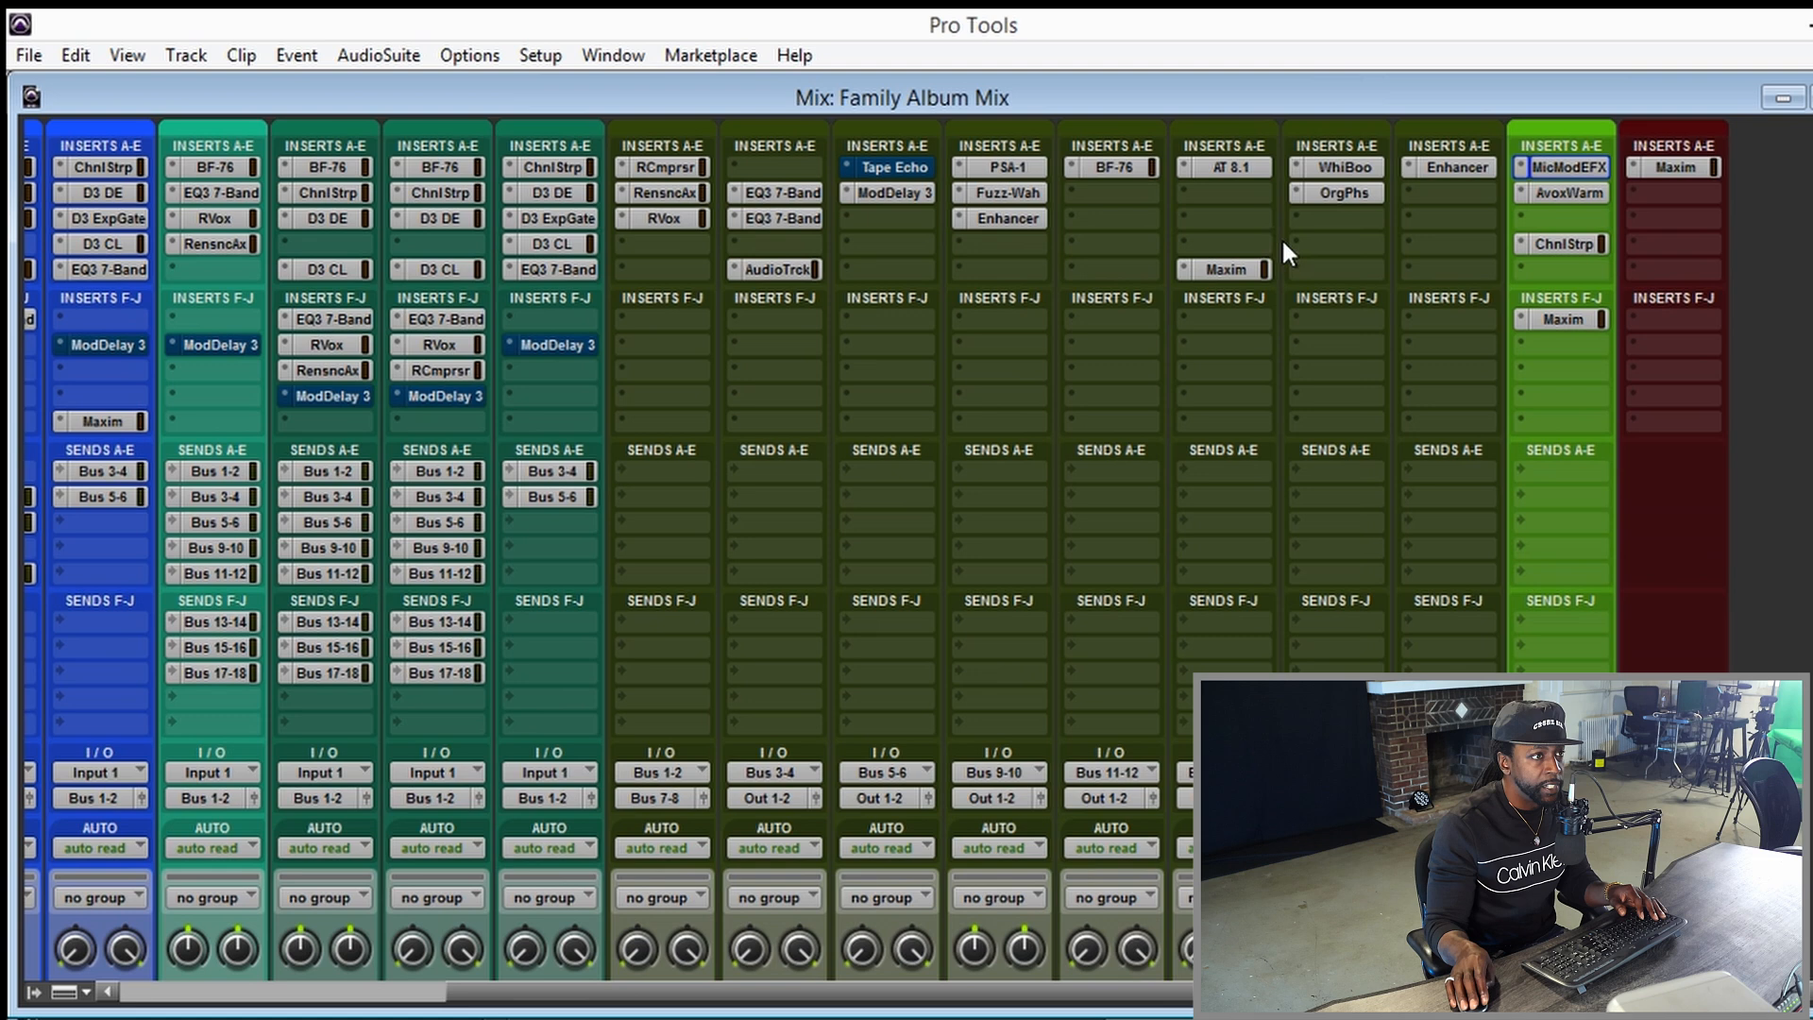
Play the session from 0:01.718 in the Edit window and unmute the Audio 3 and Audio 4 tracks.
{"action": "key", "text": "ctrl+equal"}
{"action": "key", "text": "space"}
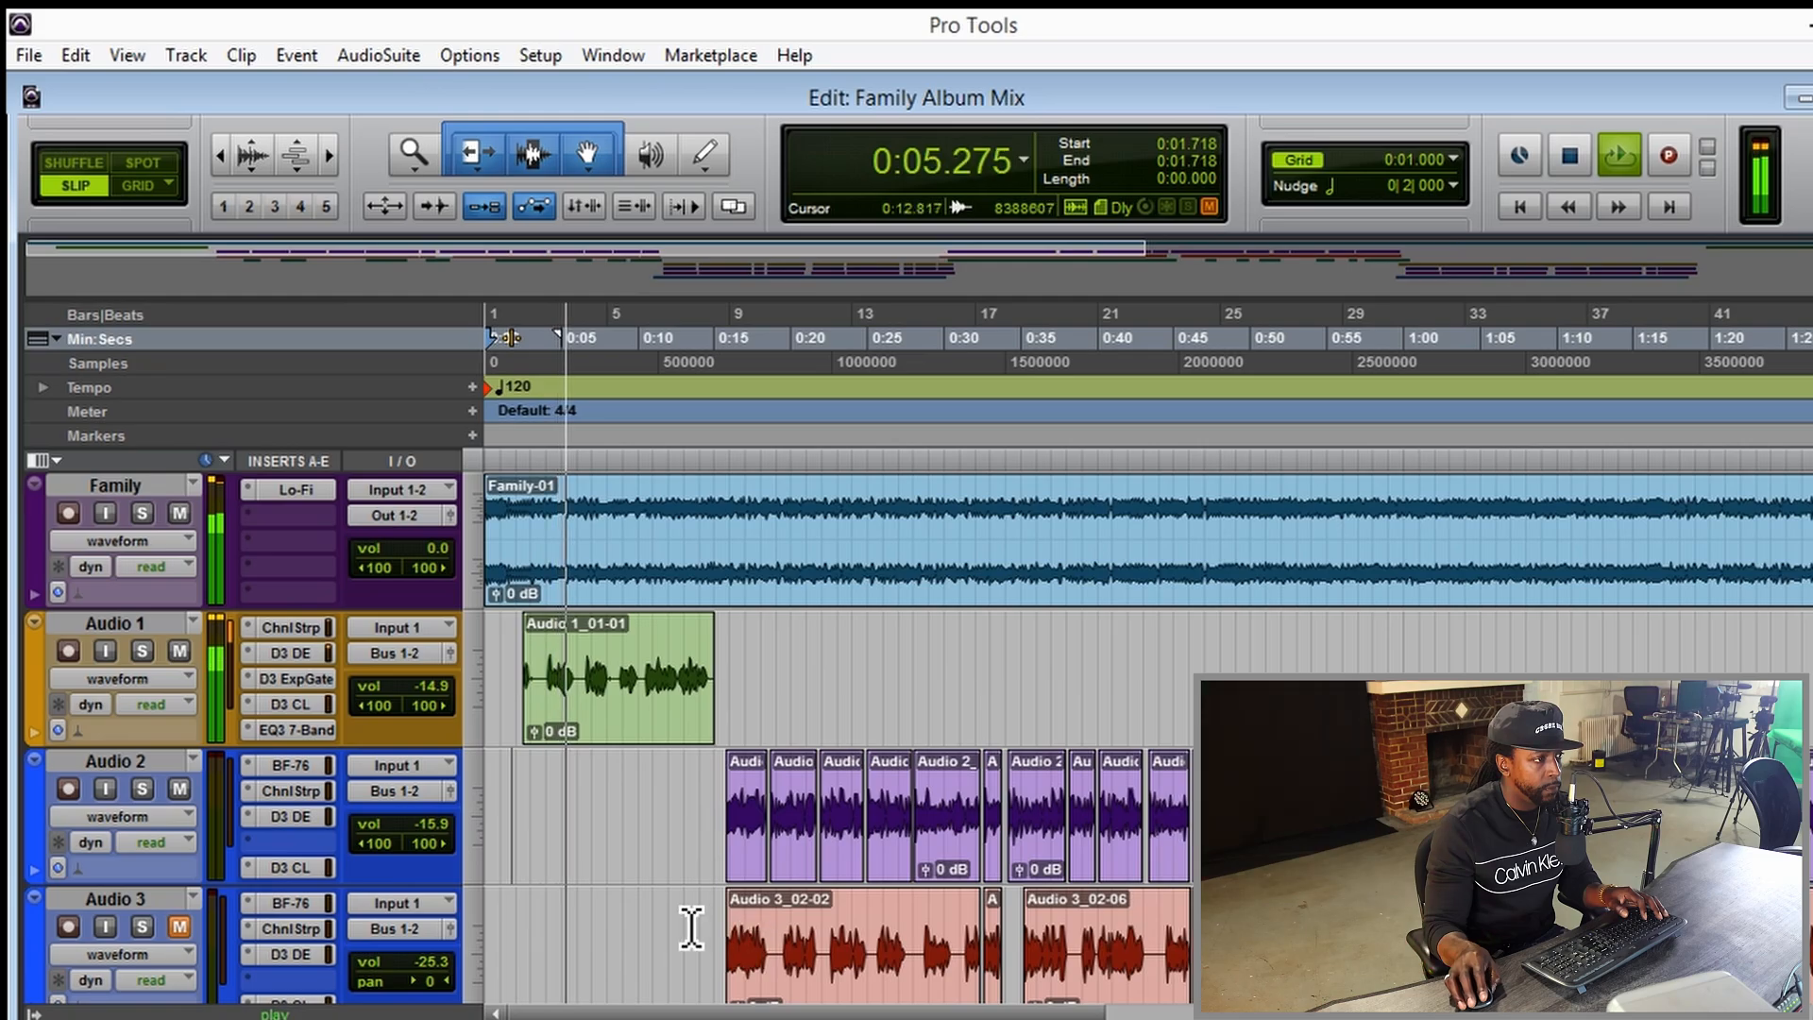
{"action": "scroll", "coordinate": [681, 921], "scroll_direction": "down", "scroll_amount": 1}
{"action": "scroll", "coordinate": [681, 920], "scroll_direction": "down", "scroll_amount": 1}
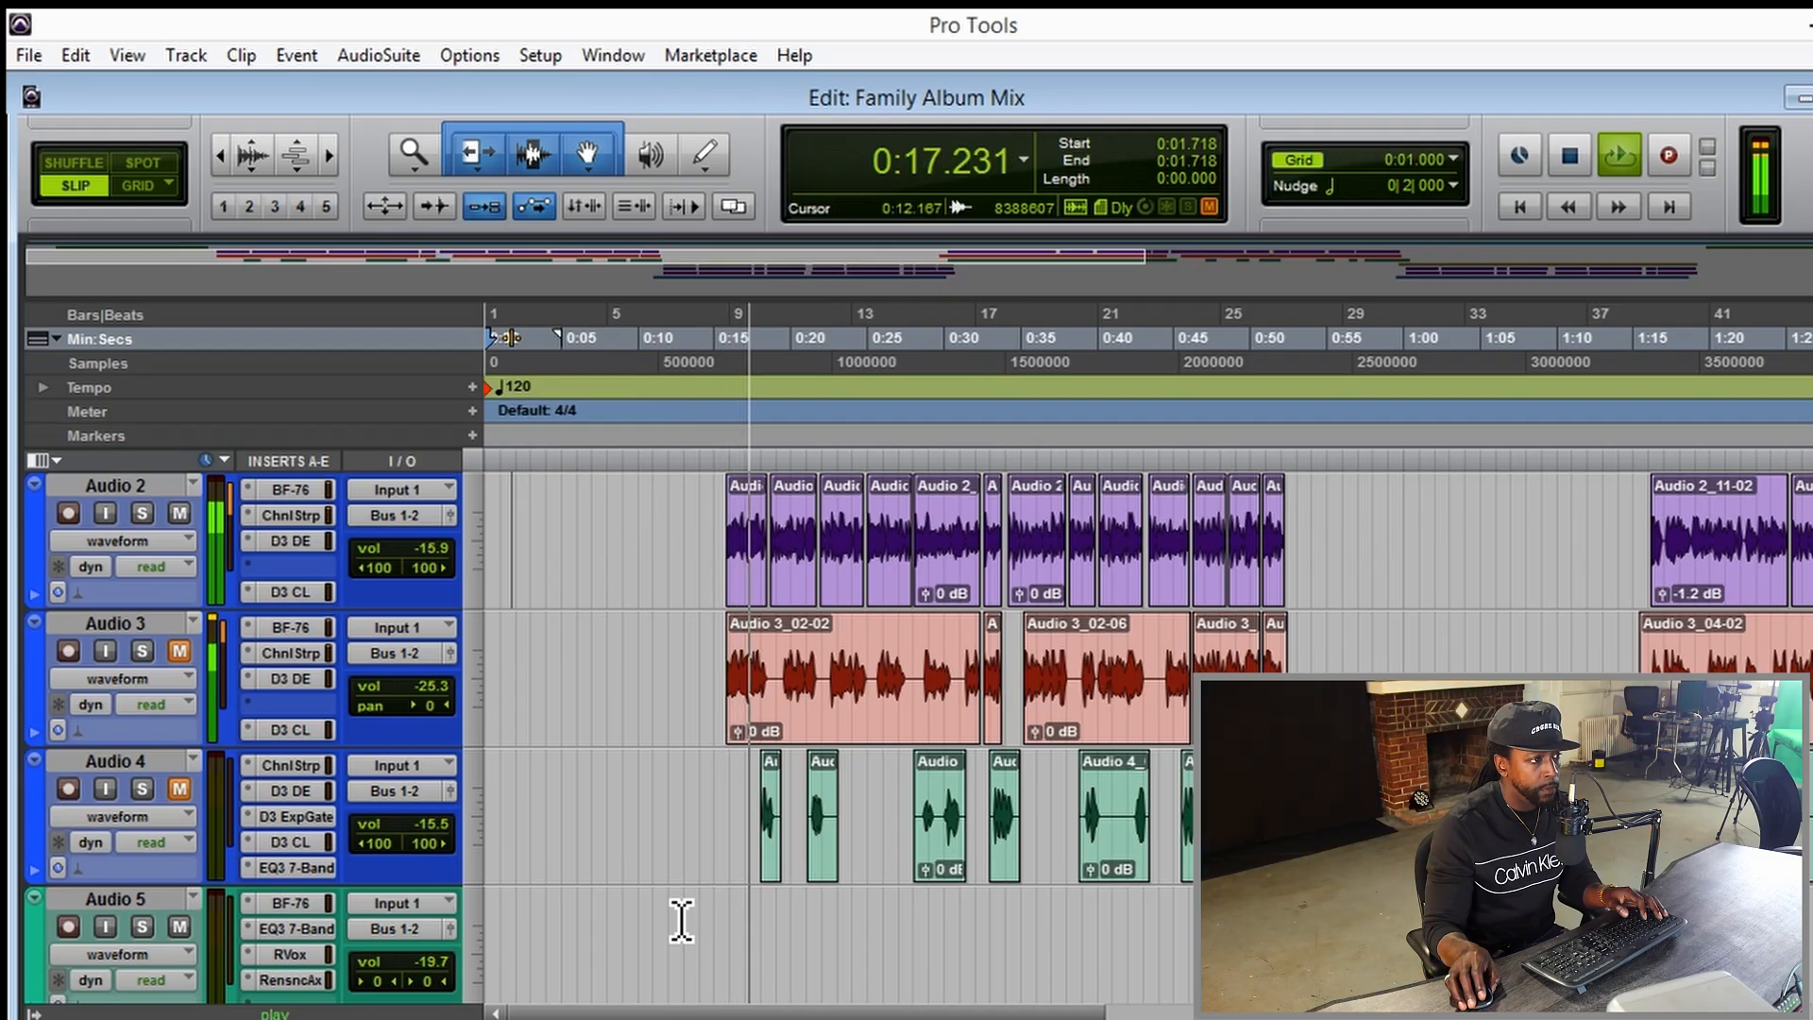
{"action": "left_click", "coordinate": [179, 651]}
{"action": "left_click", "coordinate": [180, 788]}
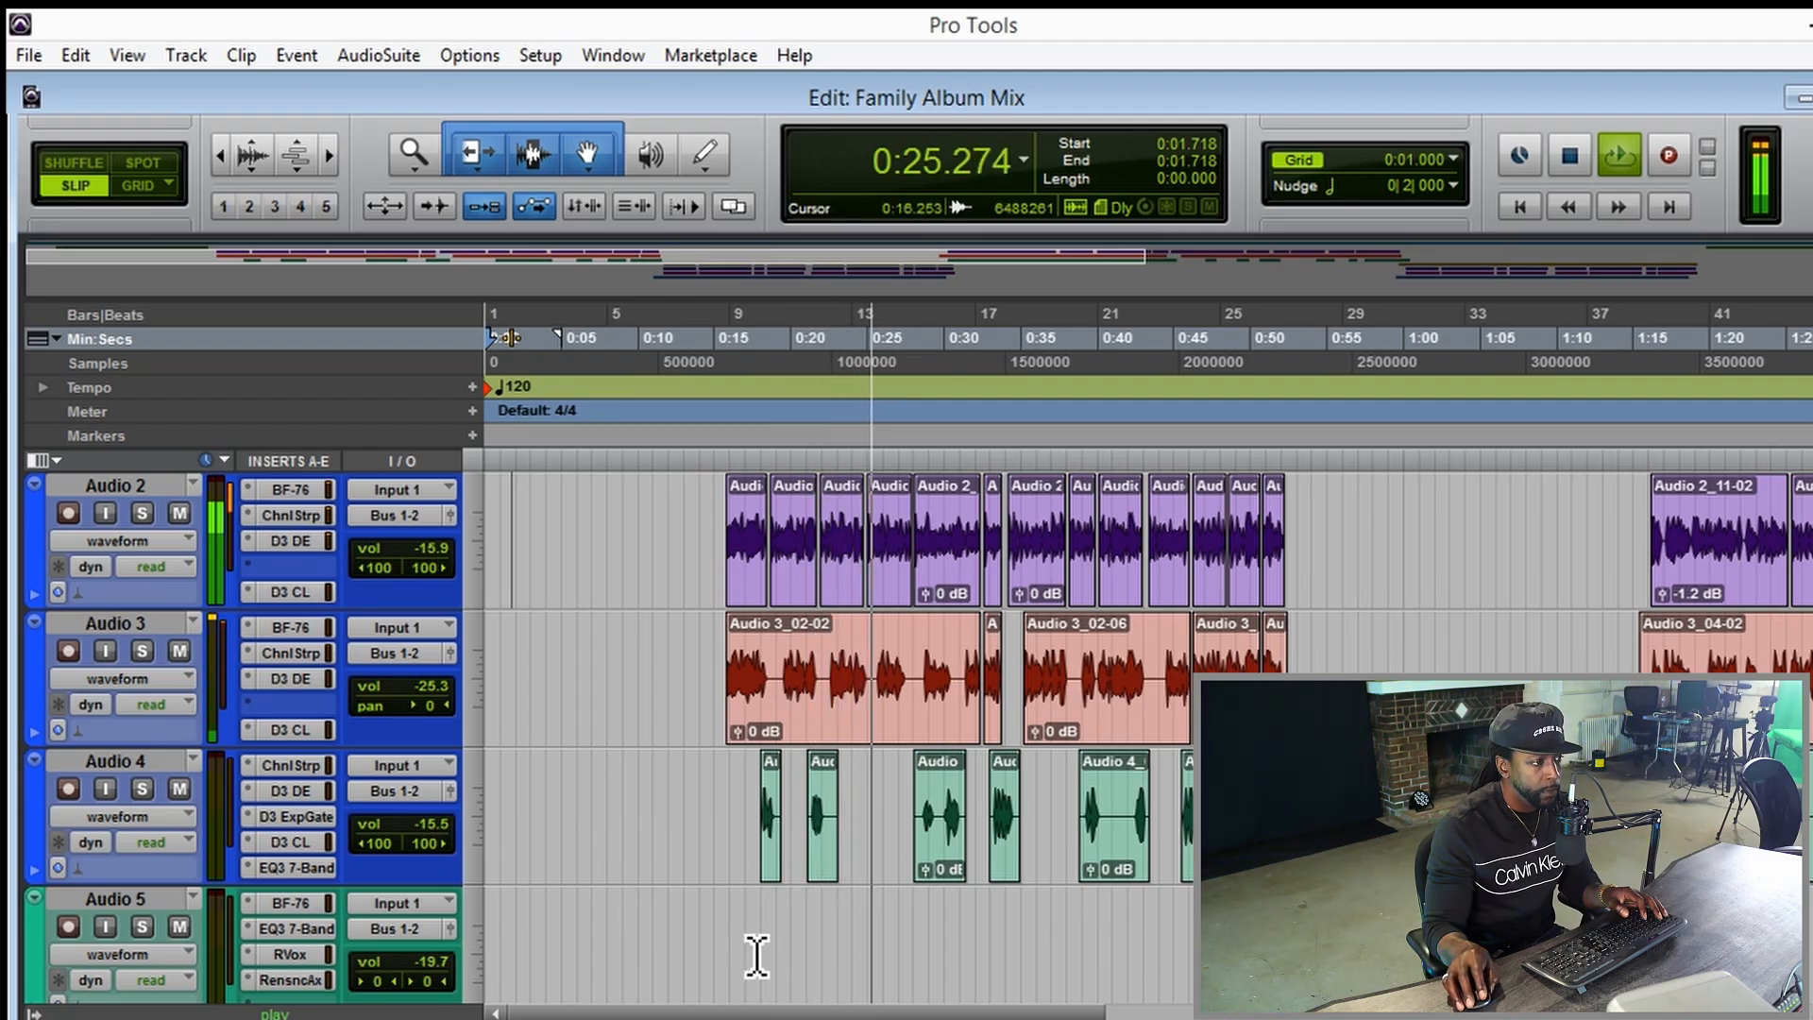
Follow the playback along the timeline and examine the vocal clips on Audio 2 through Audio 7, up to the group starting around 0:52.
{"action": "left_click_drag", "start_coordinate": [835, 1009], "coordinate": [932, 1009]}
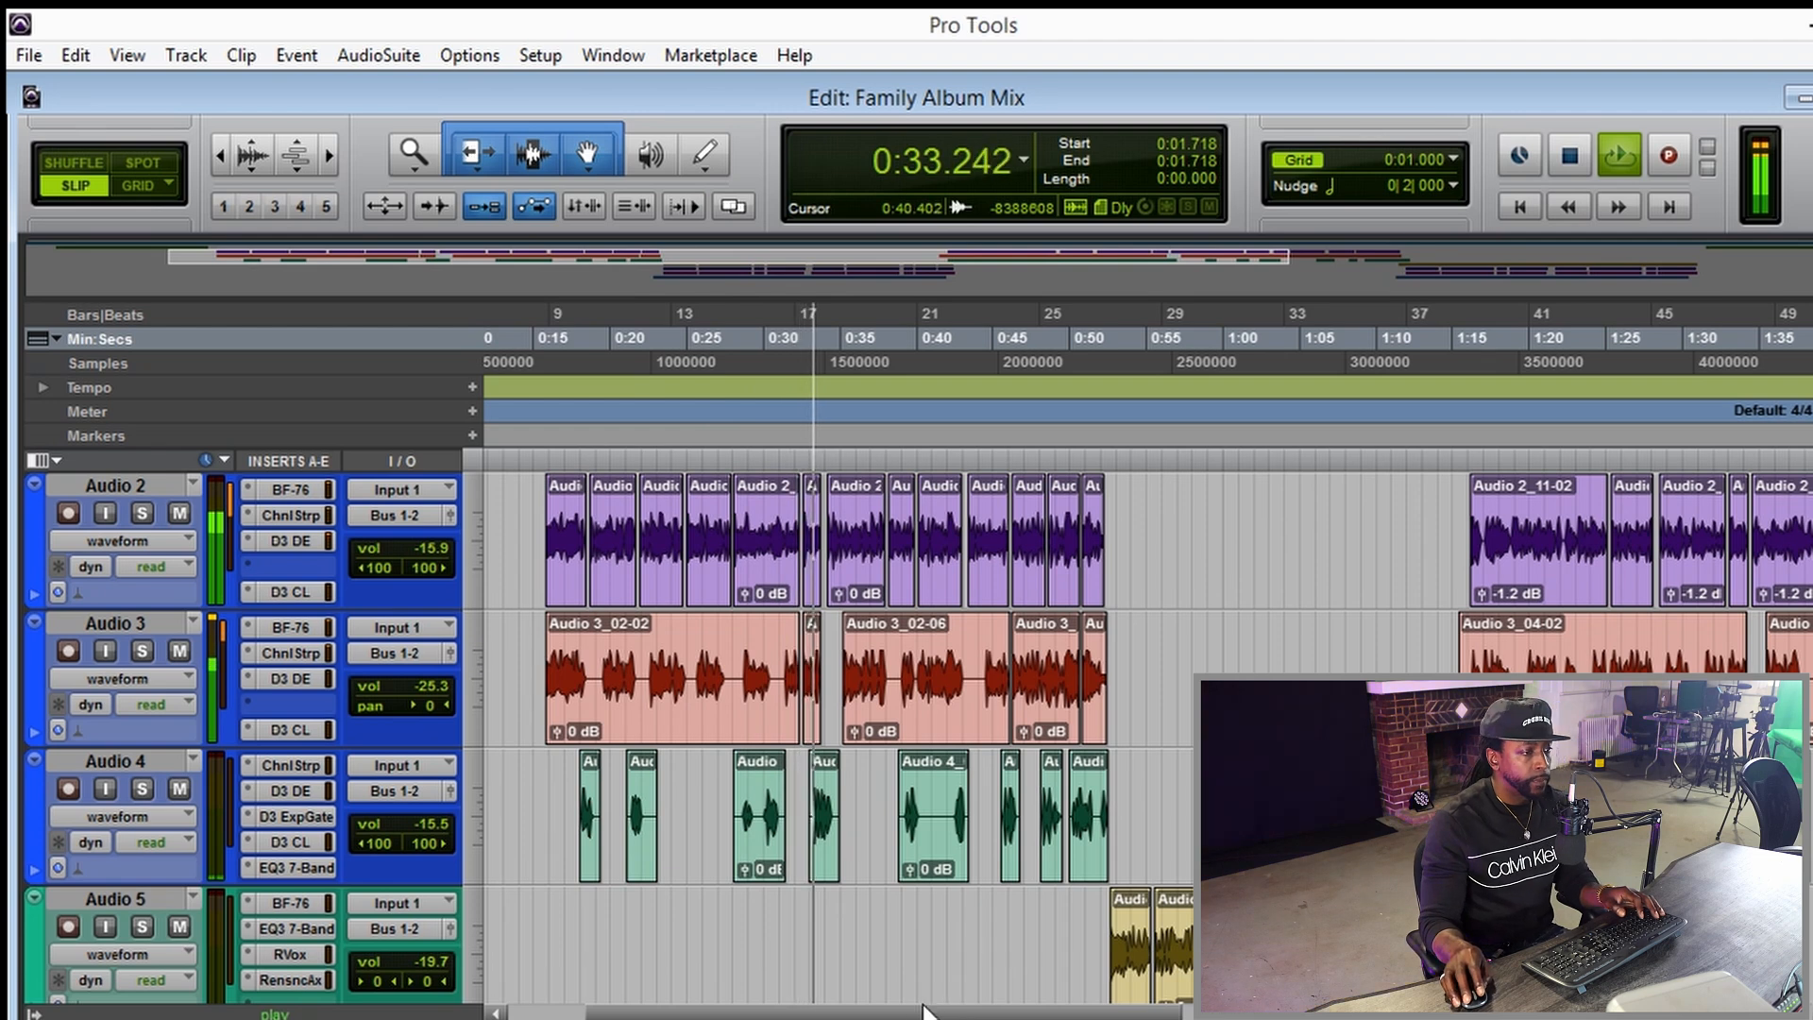
{"action": "left_click_drag", "start_coordinate": [932, 1010], "coordinate": [949, 1011]}
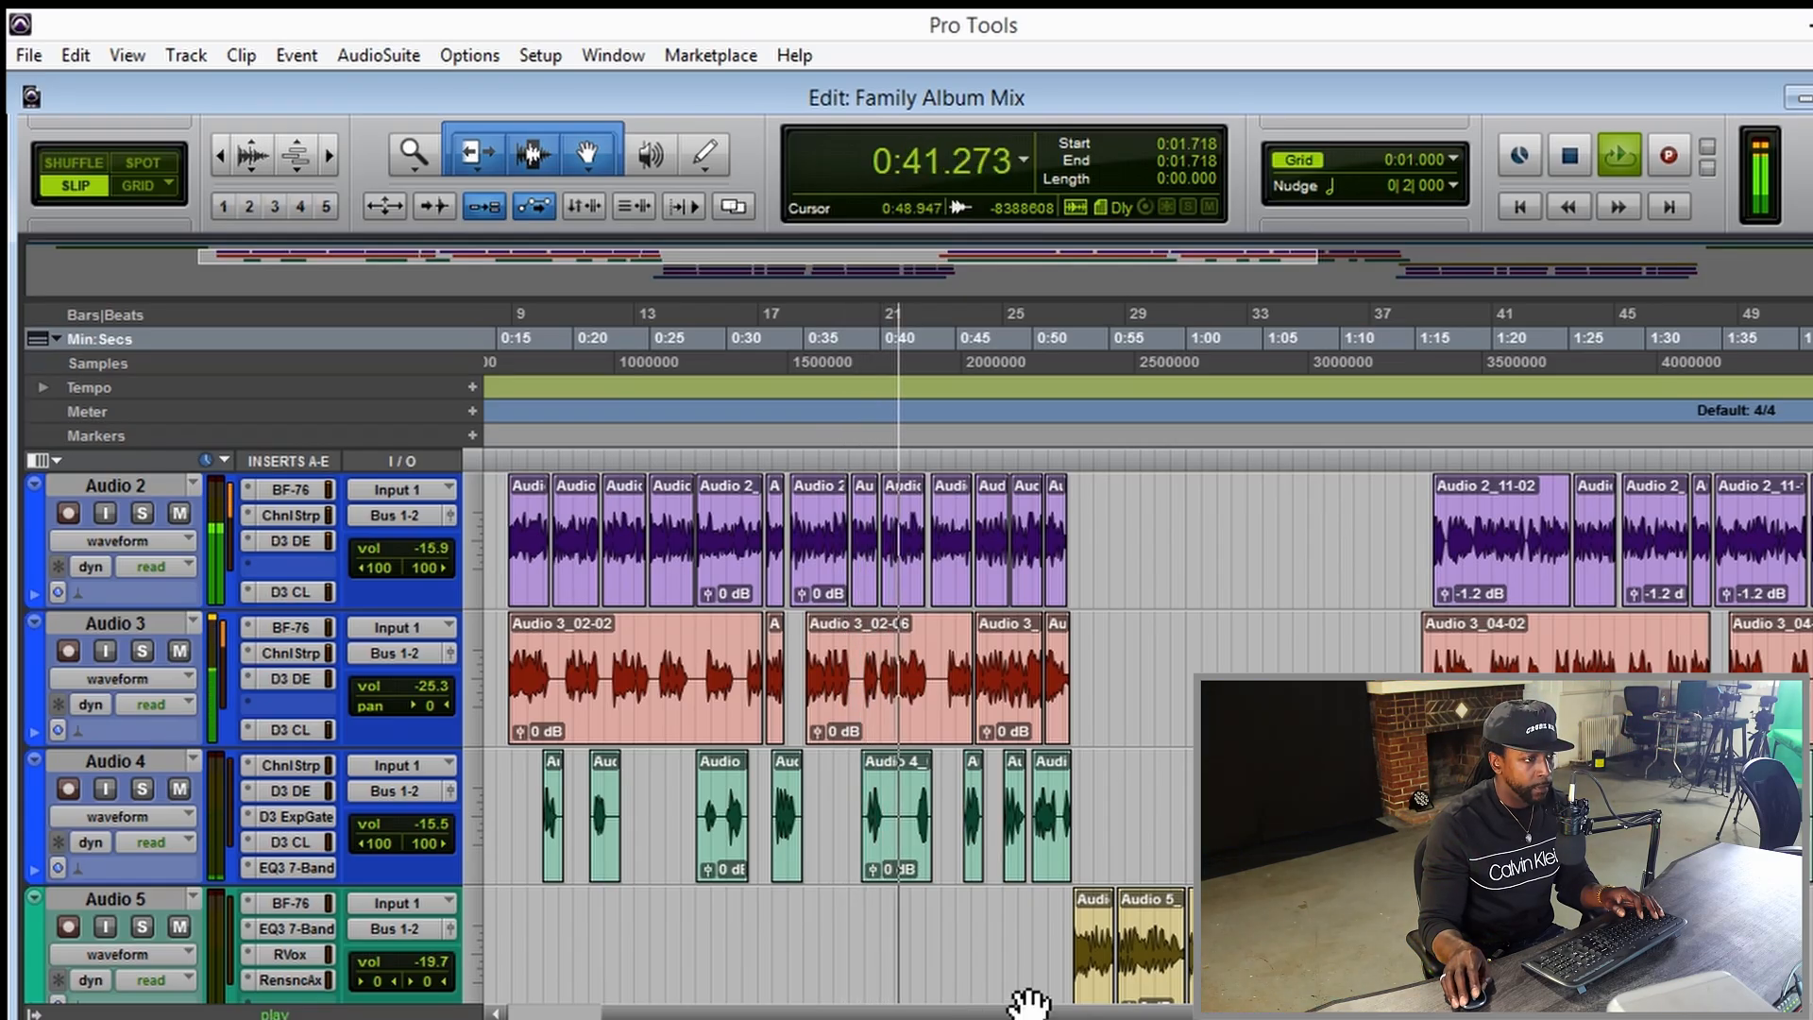
{"action": "scroll", "coordinate": [1066, 991], "scroll_direction": "down", "scroll_amount": 1}
{"action": "scroll", "coordinate": [1065, 992], "scroll_direction": "down", "scroll_amount": 1}
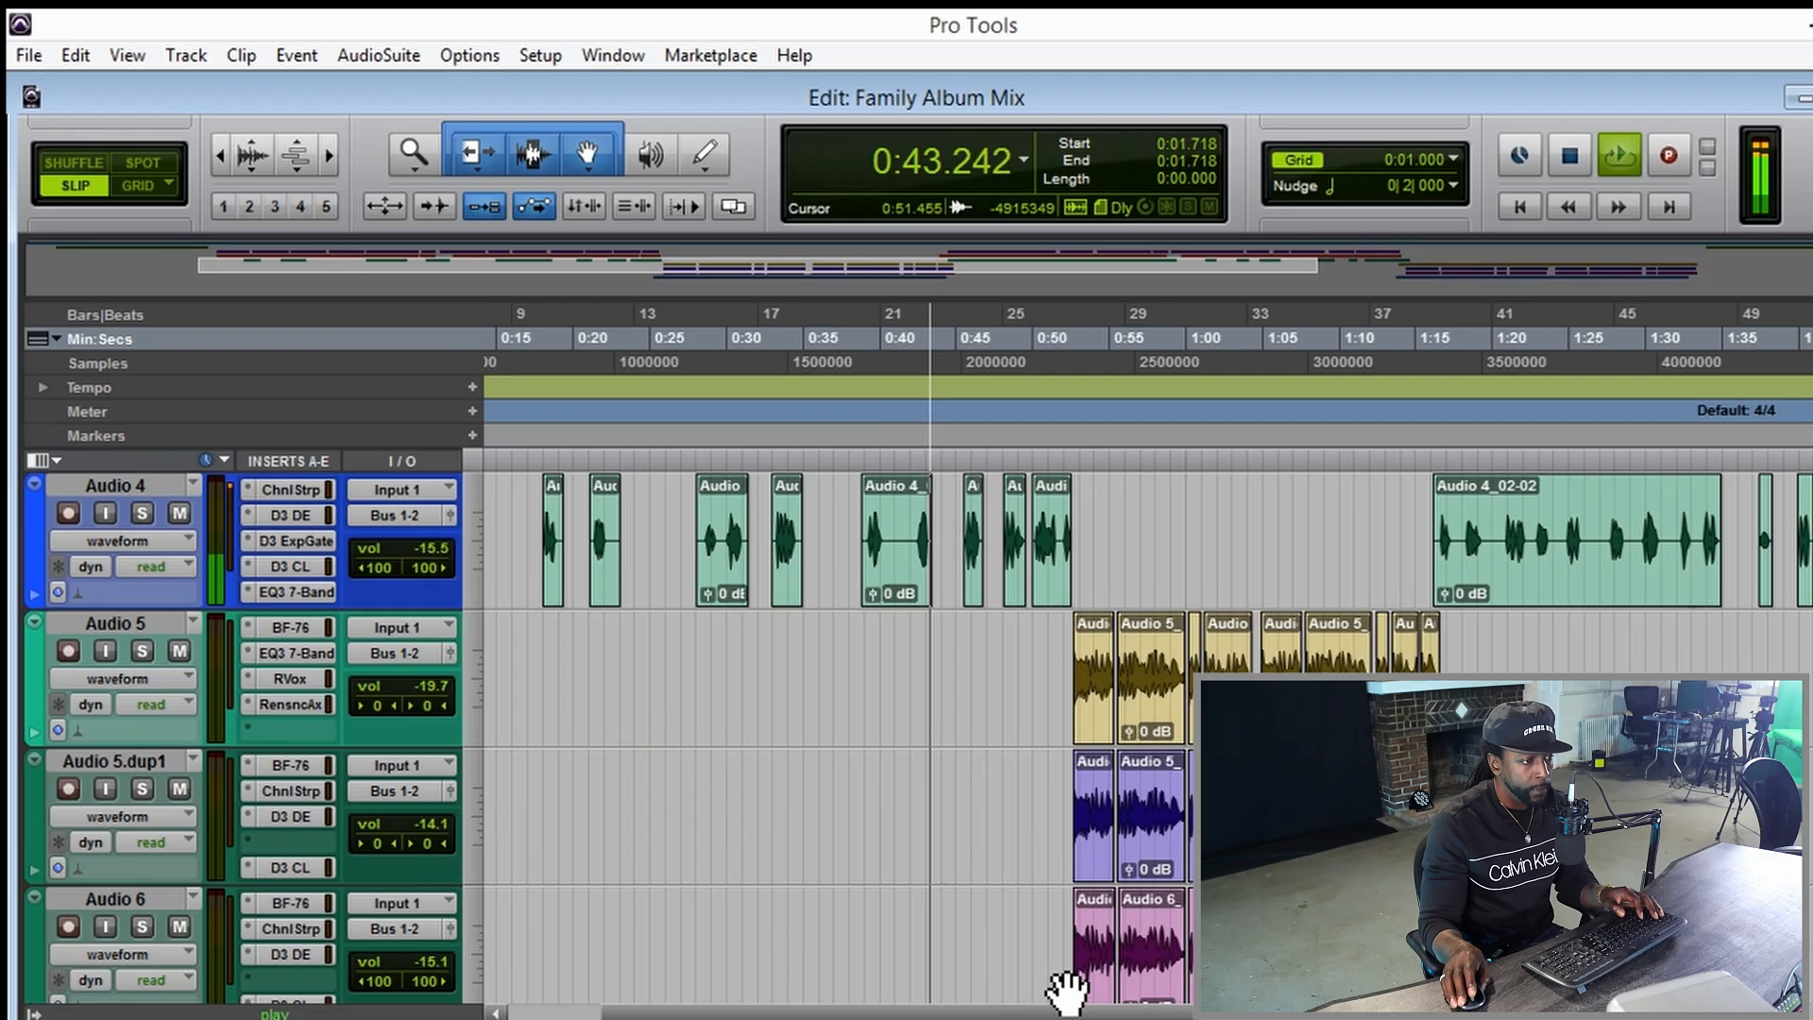
{"action": "scroll", "coordinate": [1154, 987], "scroll_direction": "right", "scroll_amount": 5}
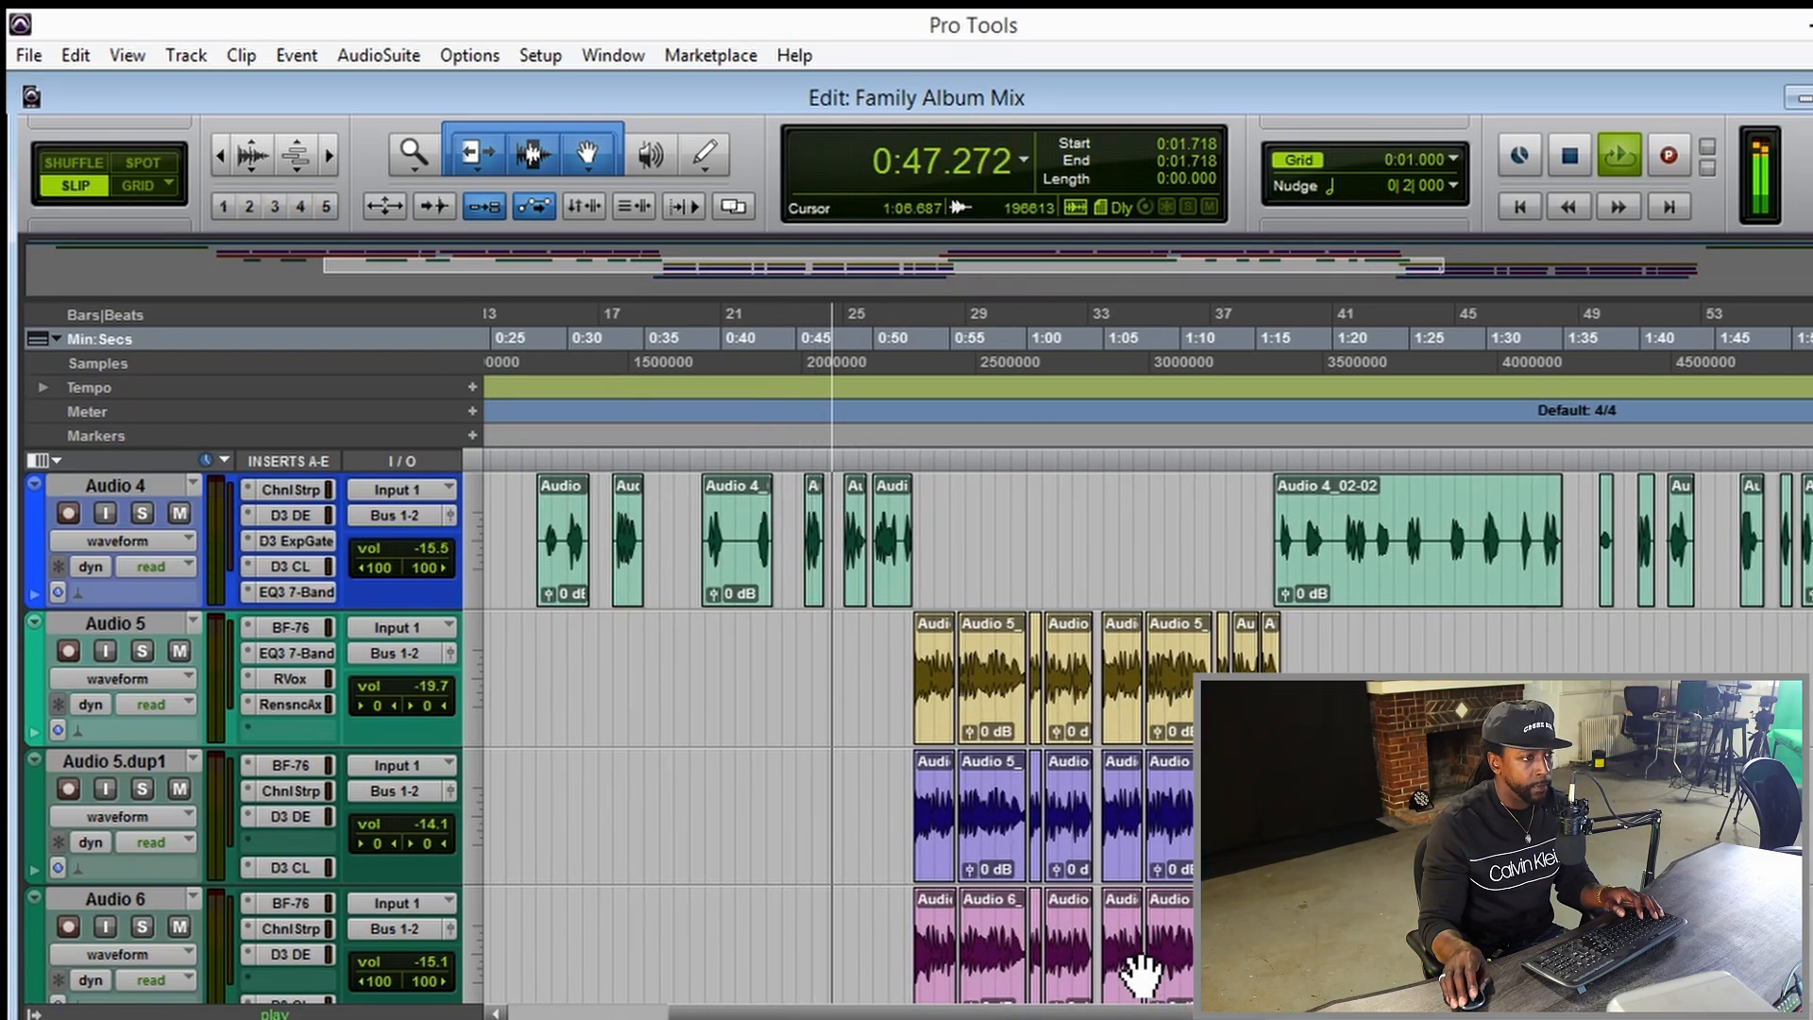
{"action": "scroll", "coordinate": [1141, 972], "scroll_direction": "down", "scroll_amount": 1}
{"action": "scroll", "coordinate": [1140, 972], "scroll_direction": "up", "scroll_amount": 1}
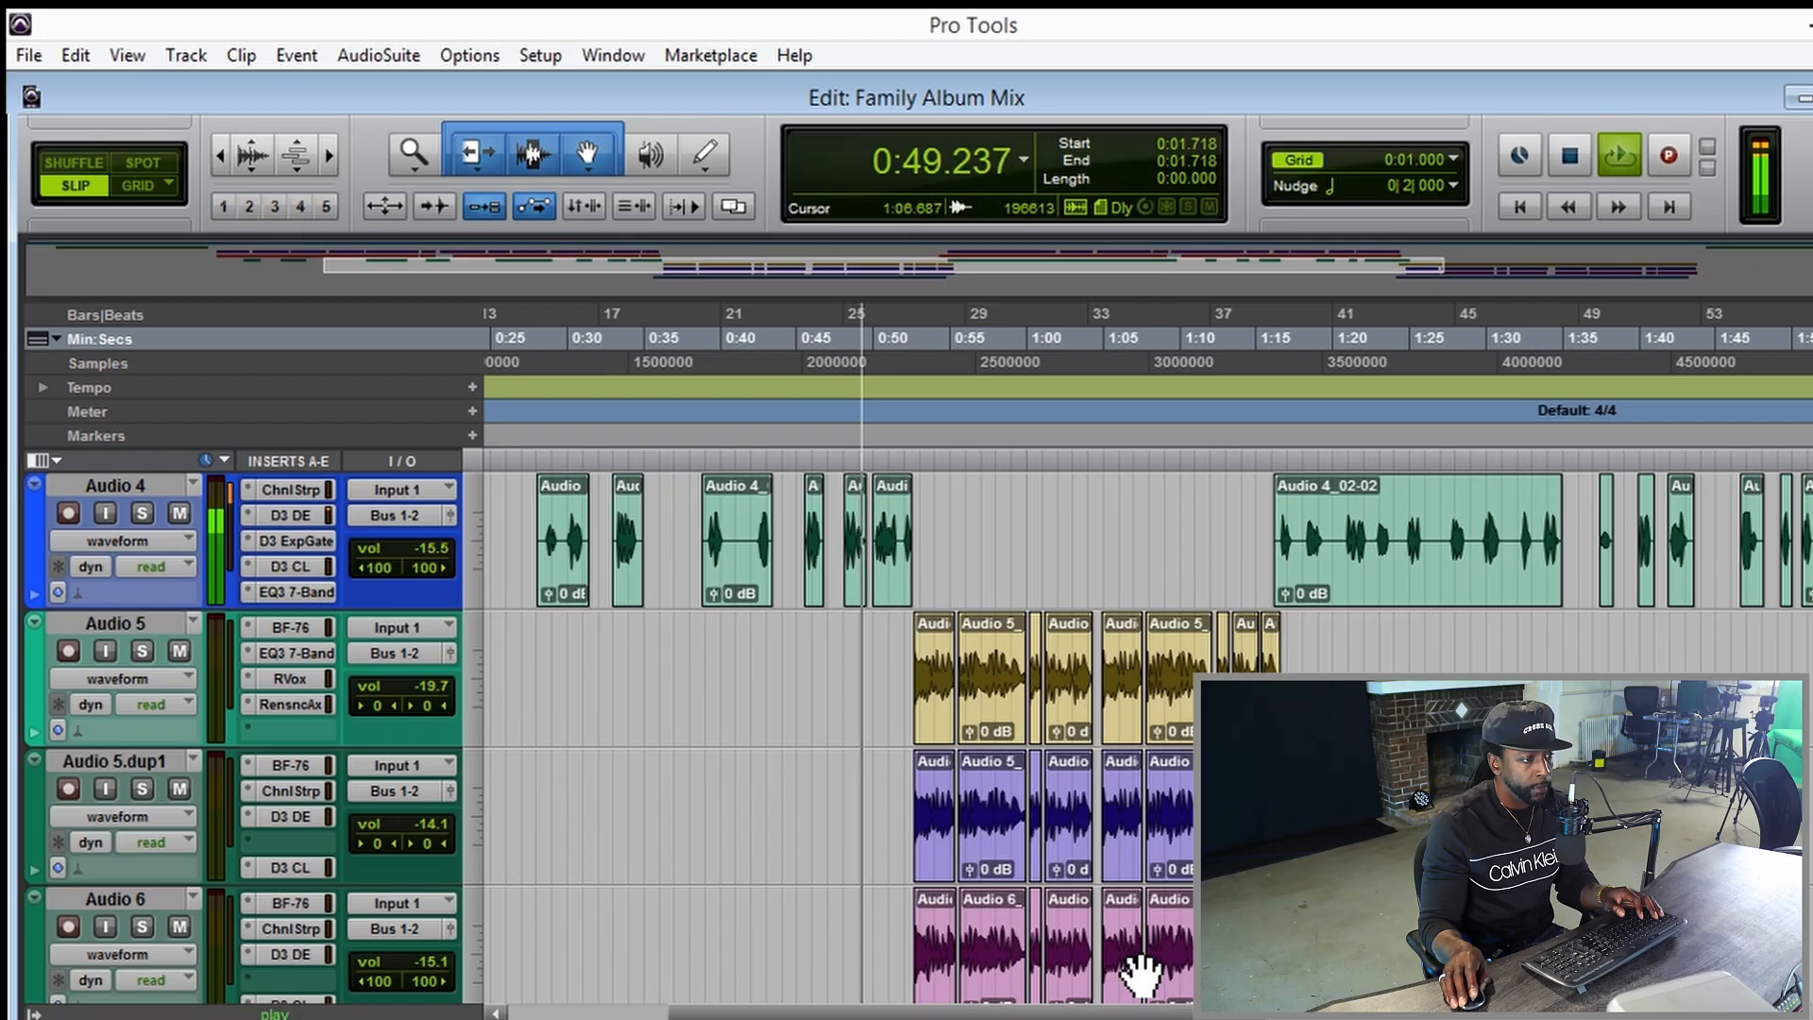
{"action": "scroll", "coordinate": [1323, 737], "scroll_direction": "down", "scroll_amount": 2}
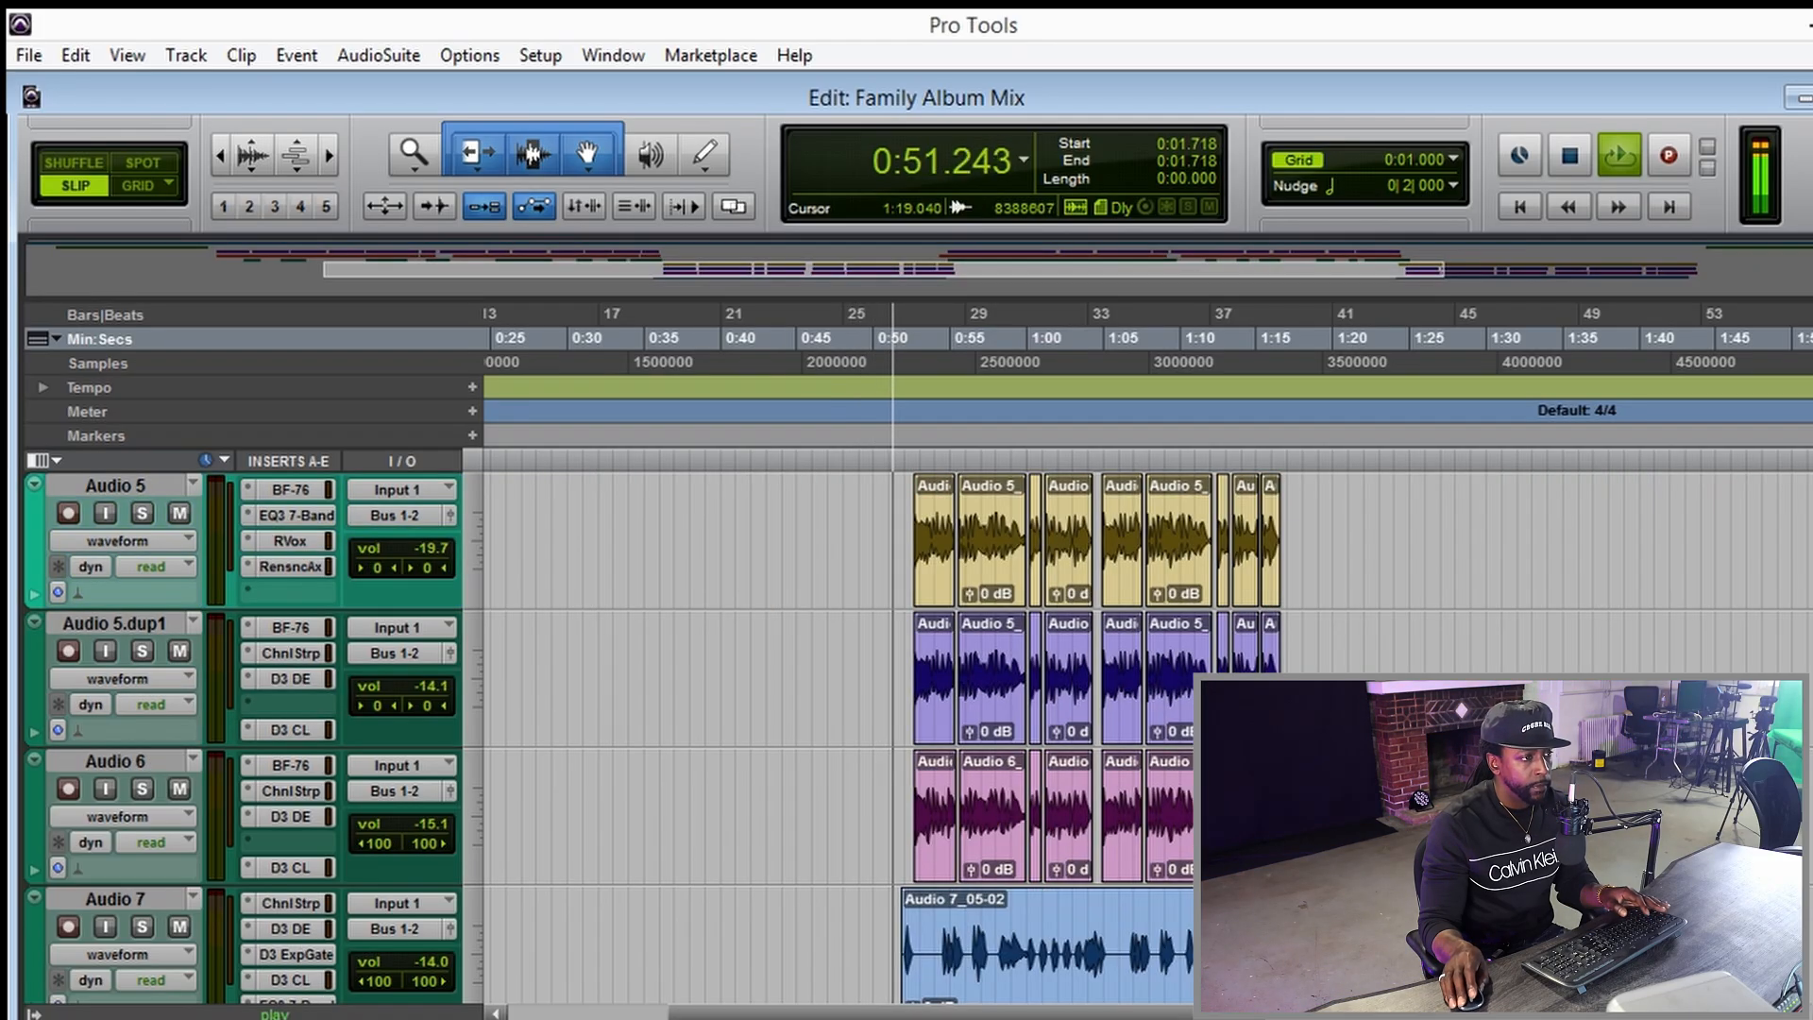